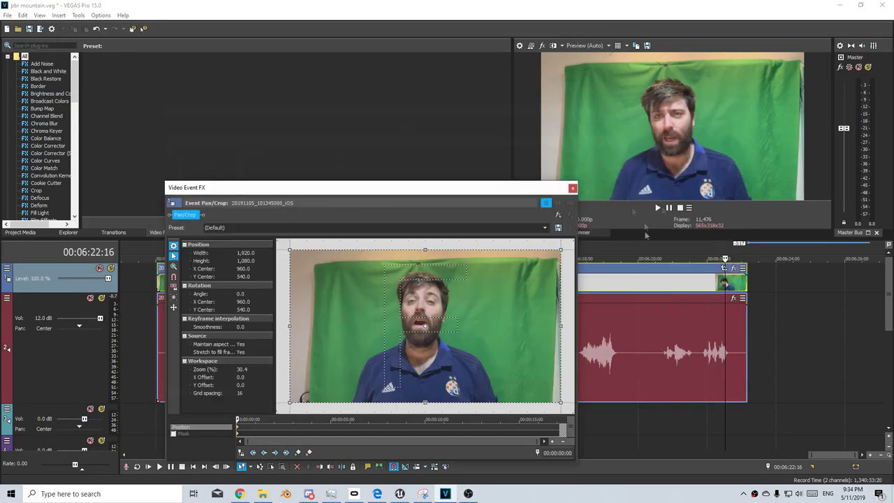
Enable the Pan/Crop mask around the green backdrop and close the Video Event FX window
left_click(174, 297)
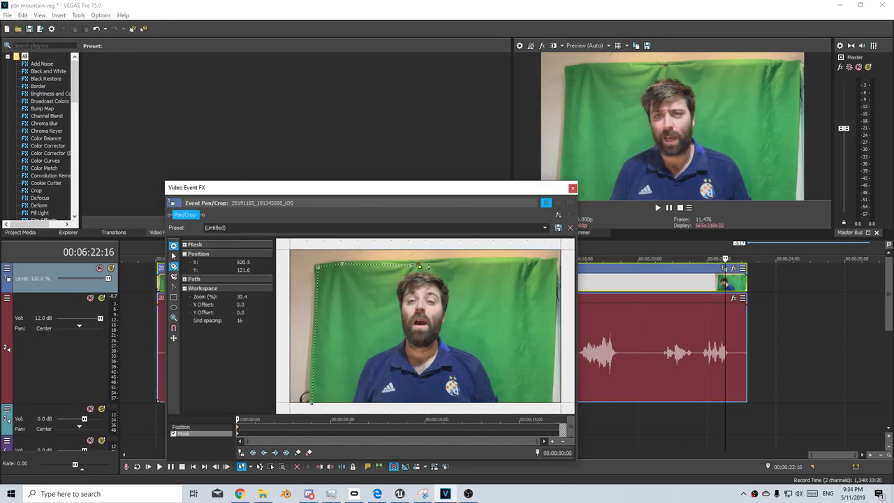
left_click(572, 187)
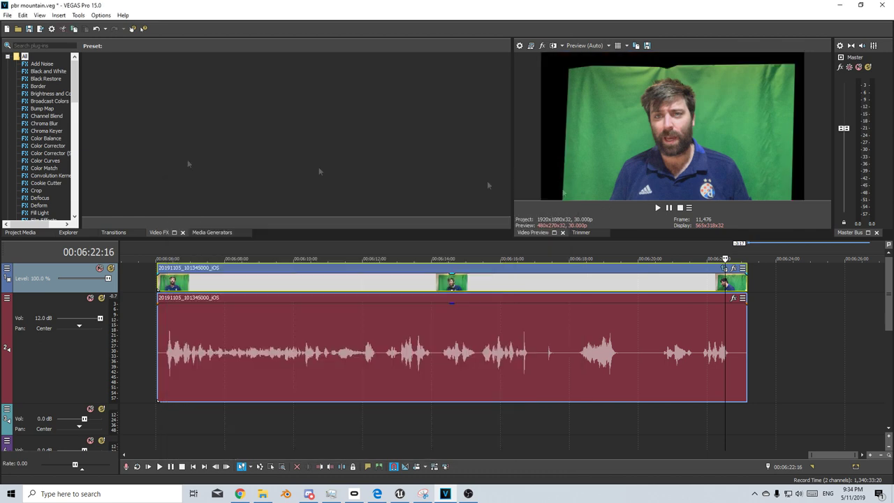
Drop the Green Solid Color preset onto a new track below the clip and open its Pan/Crop
left_click(212, 232)
left_click(42, 109)
left_click_drag(271, 69, 750, 411)
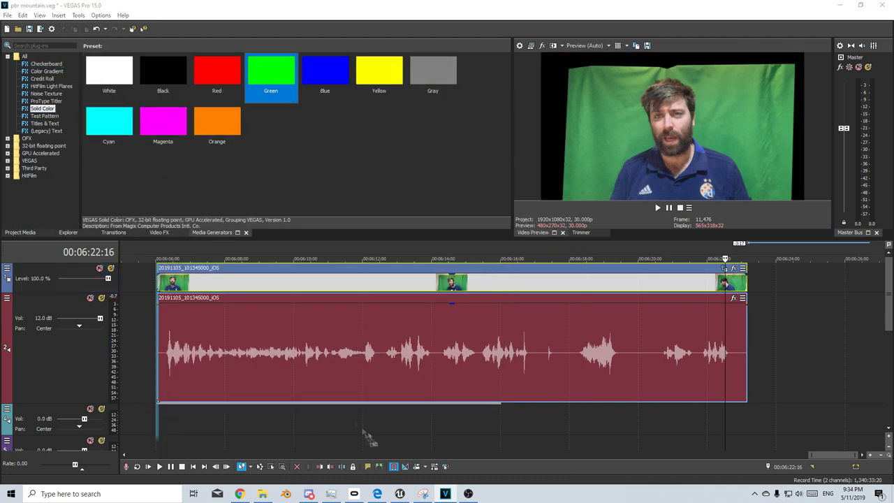
left_click(714, 409)
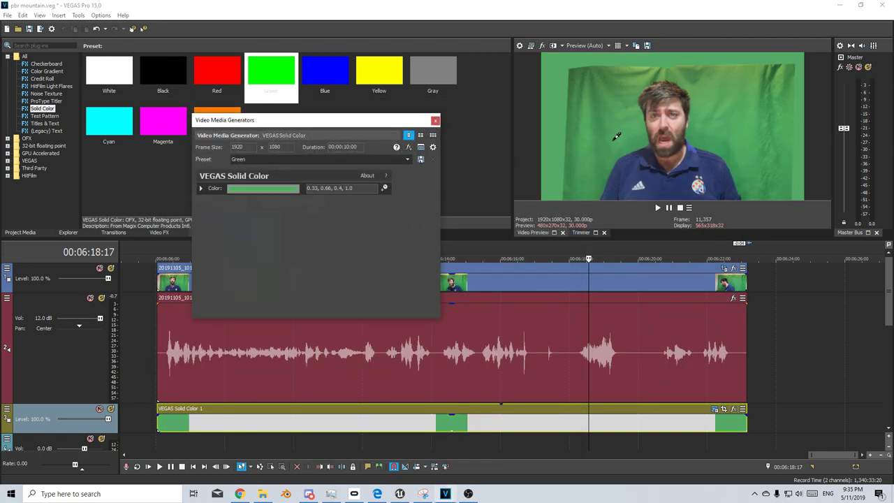
left_click(616, 137)
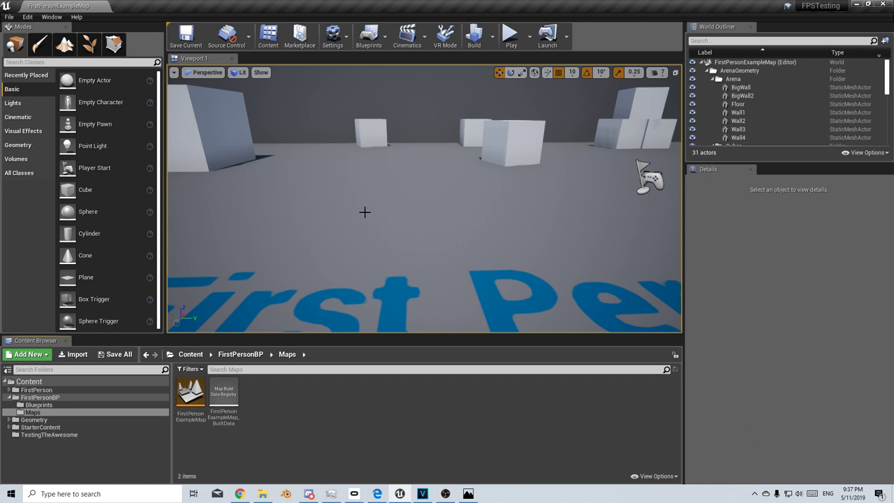
Create a new folder named Movies under Content
left_click(32, 383)
right_click(32, 383)
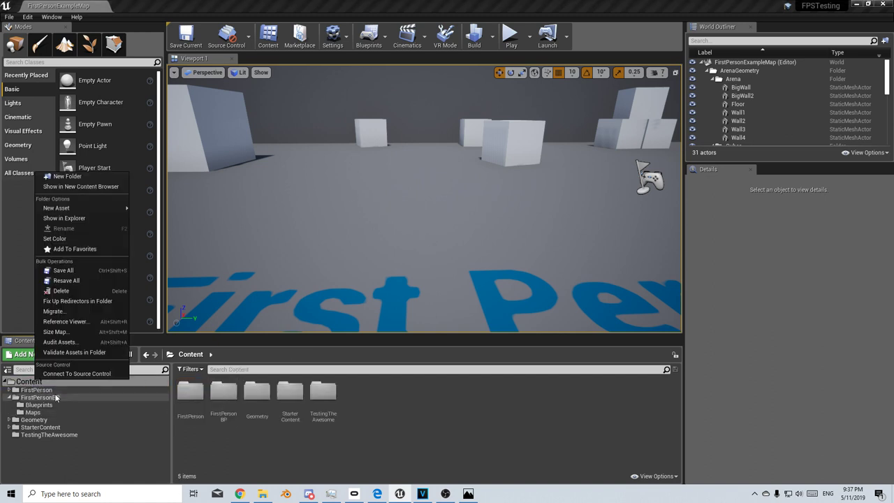
left_click(73, 178)
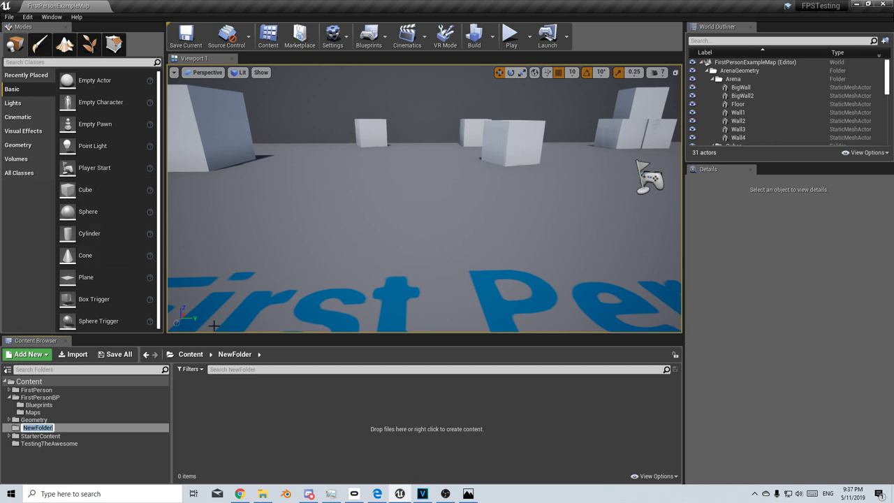
type("Movies")
key("Return")
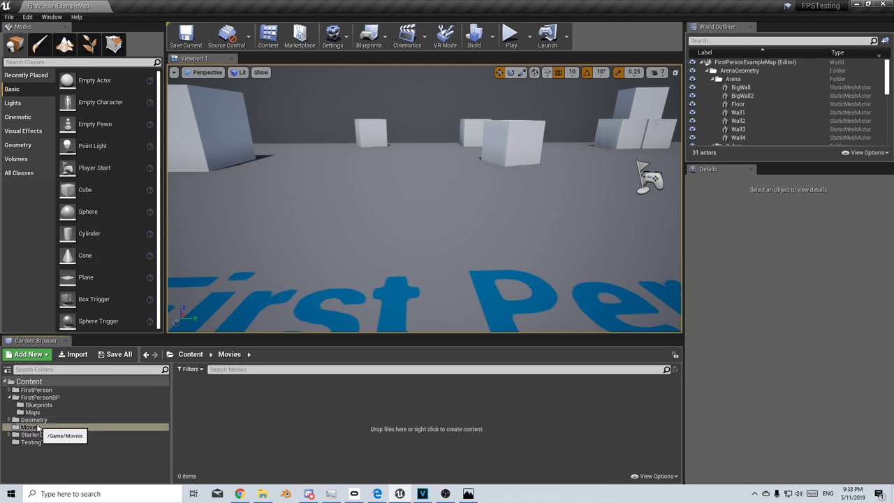
Paste UE4Chrome.mp4 into the Movies folder in Explorer and import it into the Content Browser
right_click(31, 427)
left_click(77, 270)
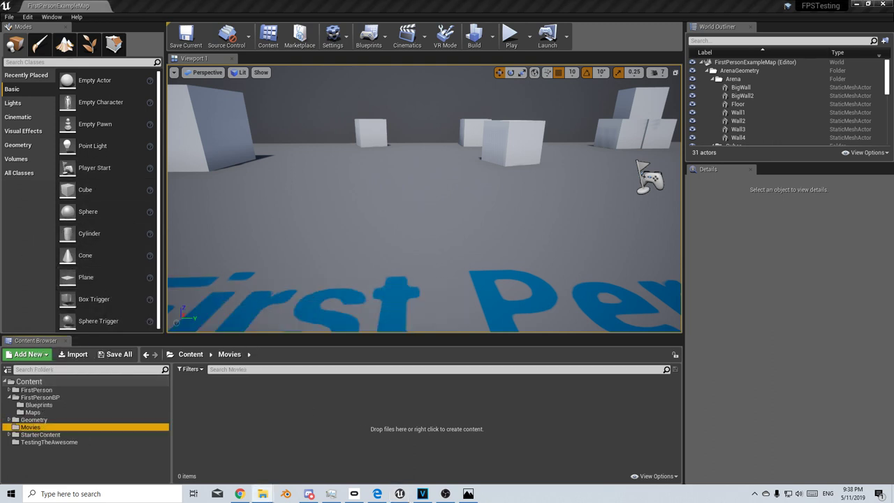
right_click(464, 196)
left_click(487, 259)
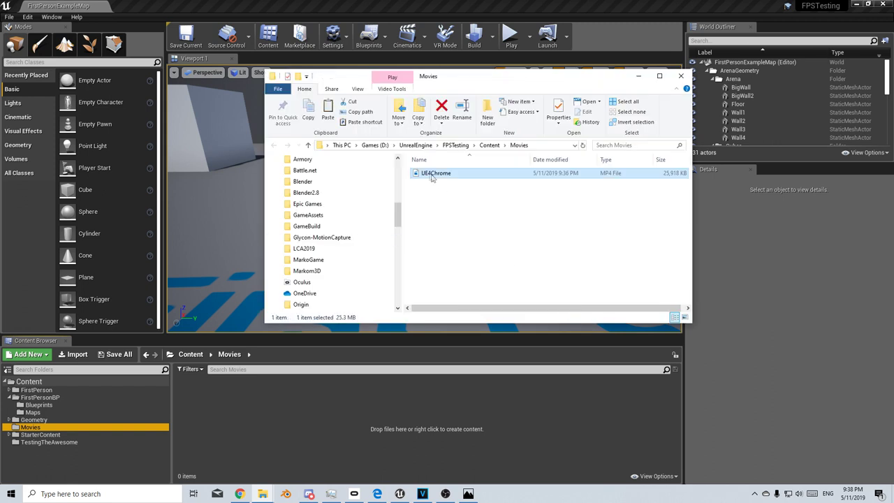
left_click_drag(433, 177, 282, 429)
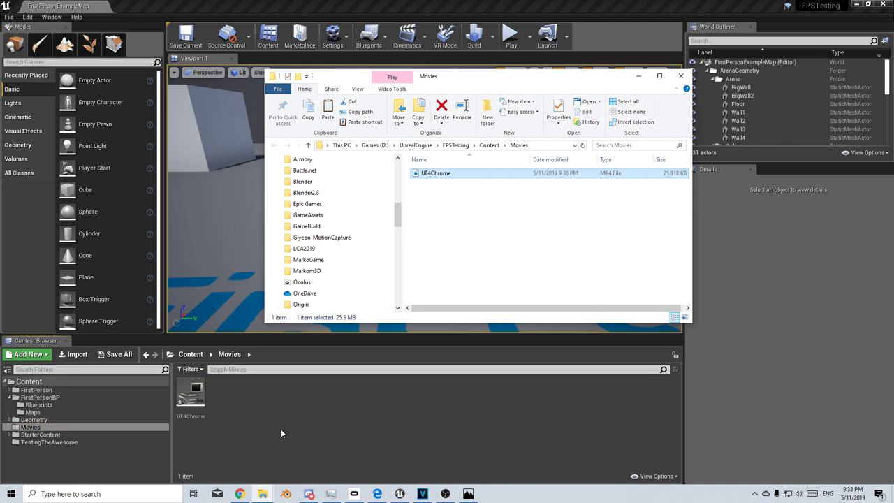
left_click(240, 395)
right_click(240, 395)
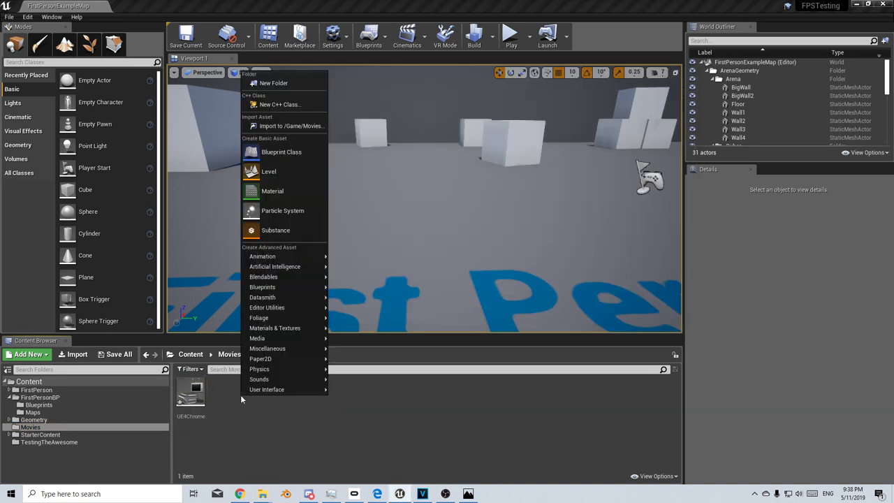
Create the Ue4Chome Media Player with its video MediaTexture, and drop a plane into the level
mouse_move(280, 338)
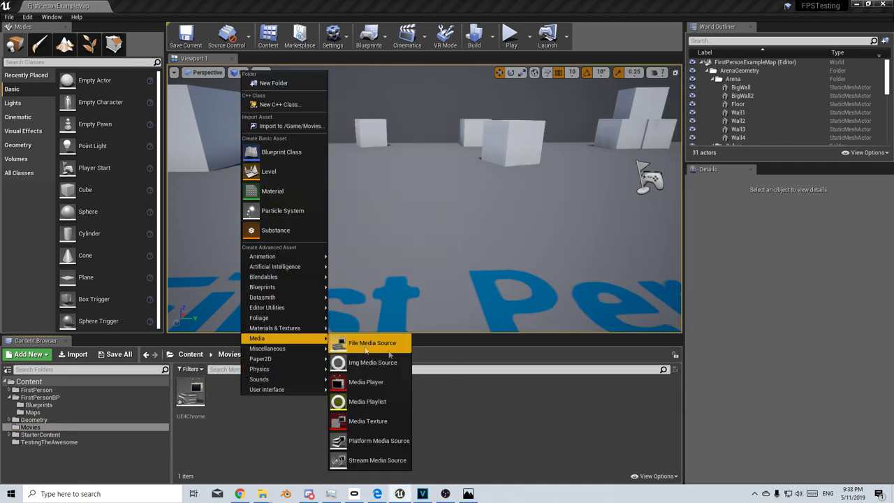
left_click(380, 393)
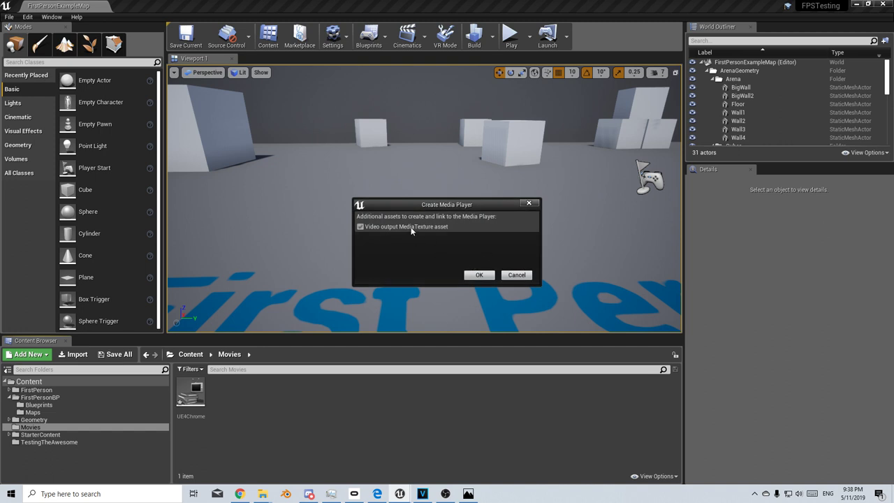
left_click(478, 276)
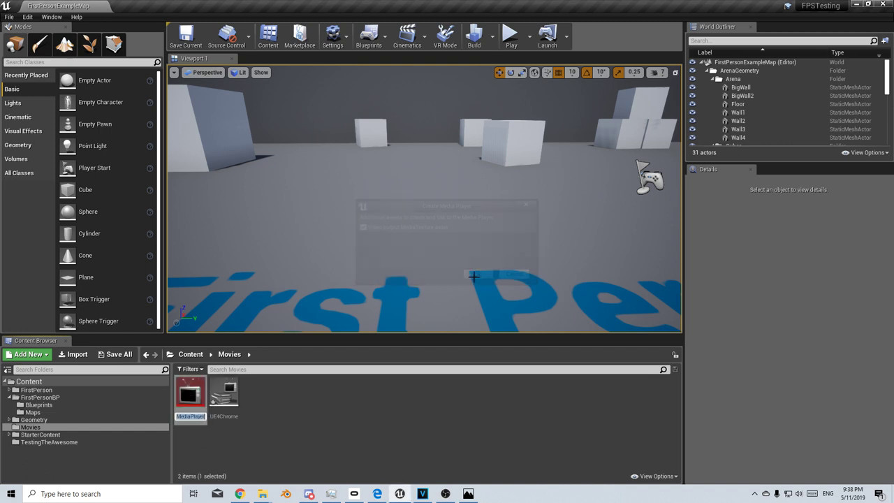
type("Ue4Chome")
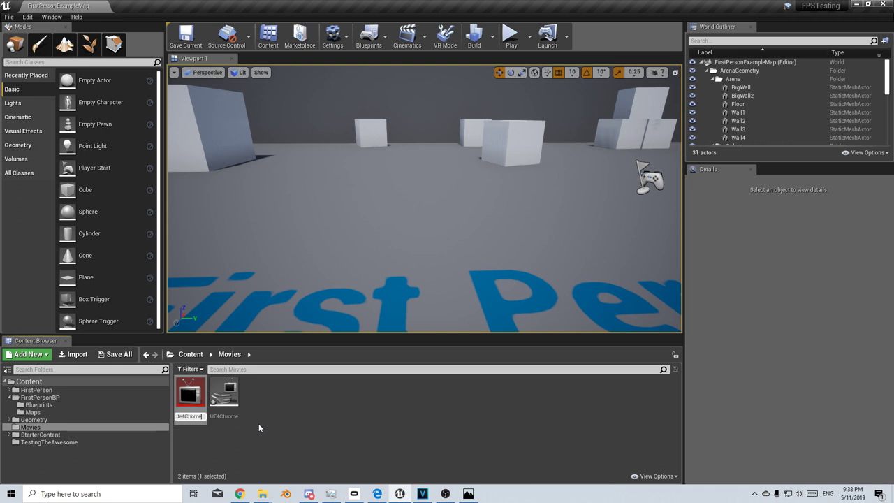
key("Return")
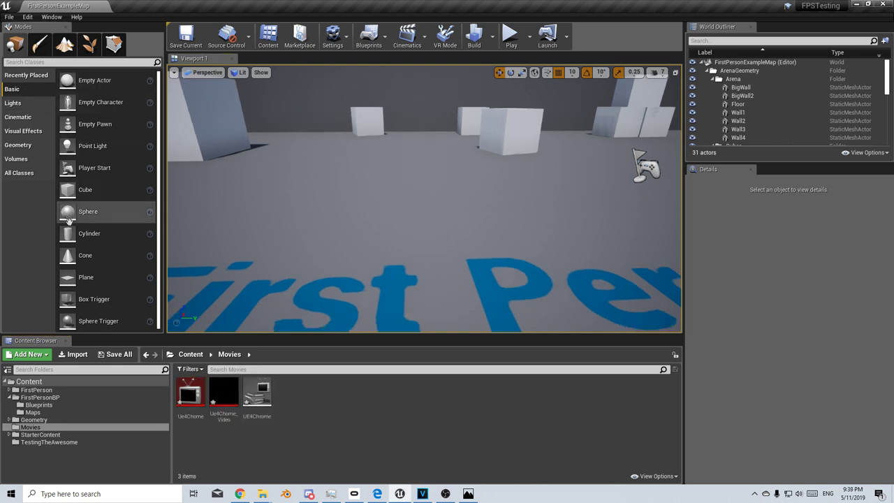
mouse_move(86, 277)
left_mouse_down()
mouse_move(432, 218)
mouse_move(438, 161)
mouse_move(419, 181)
mouse_move(432, 175)
mouse_move(489, 183)
left_mouse_up()
Stand the plane upright, apply the Ue4Chome_Video texture, and open Ue4Chome_Video_Mat
key("e")
key("w")
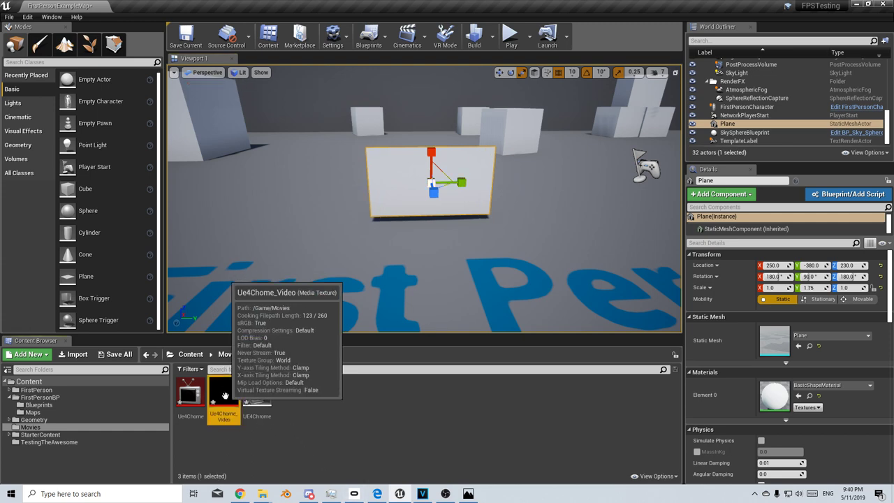
left_click_drag(228, 389, 385, 176)
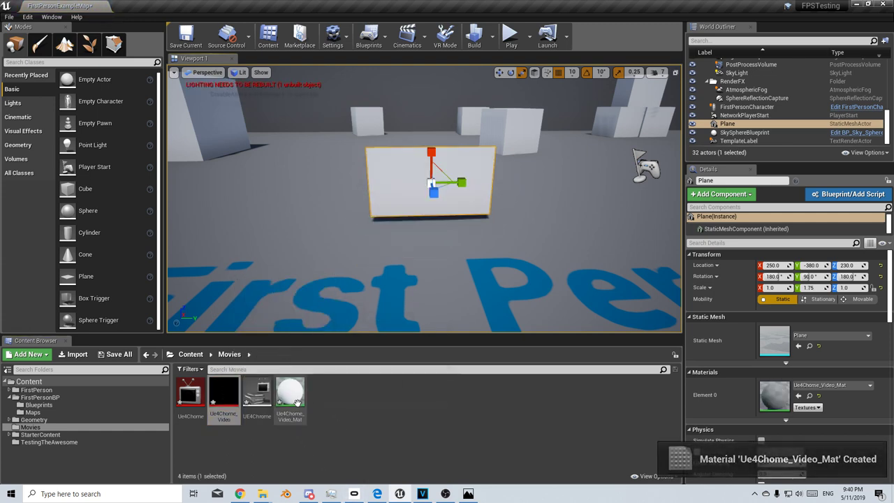
double_click(291, 395)
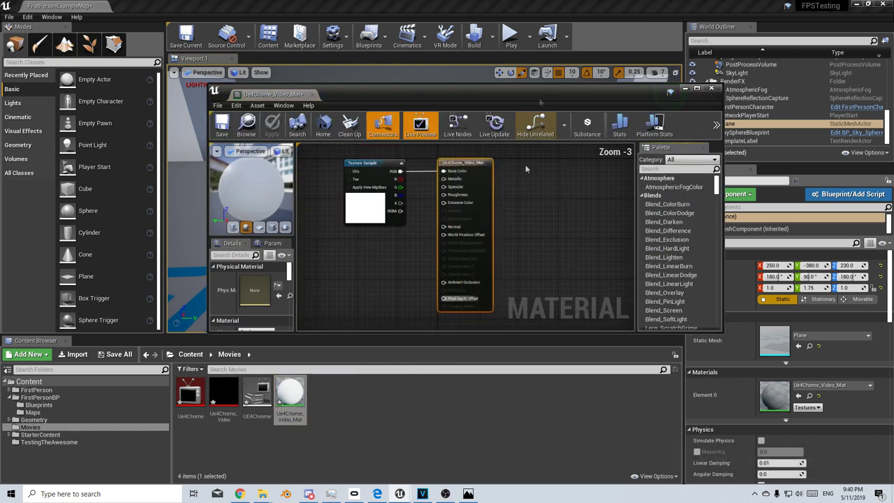
Set the material to Masked blend and Unlit shading, routing the texture colour into Emissive Color
left_click(696, 88)
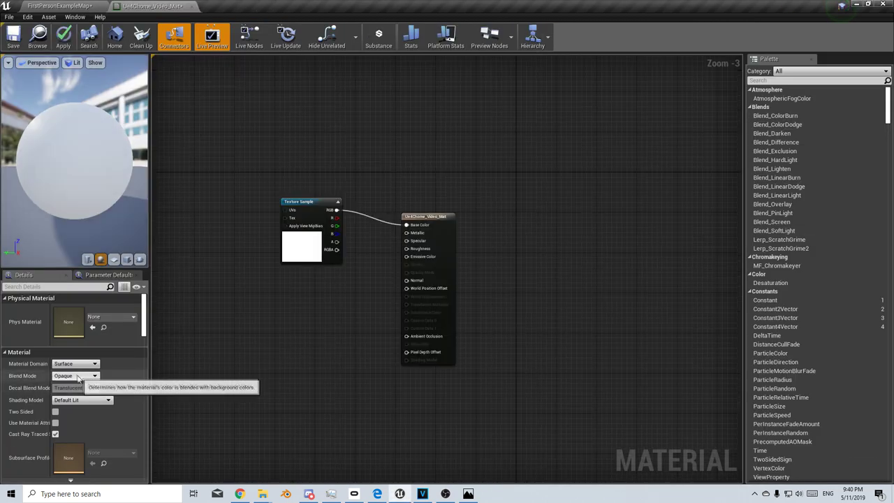
left_click(76, 376)
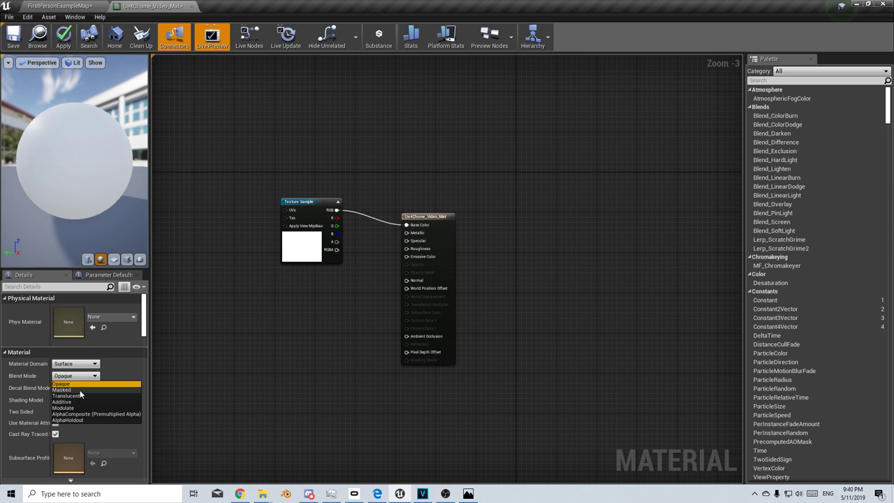
left_click(80, 390)
left_click(87, 400)
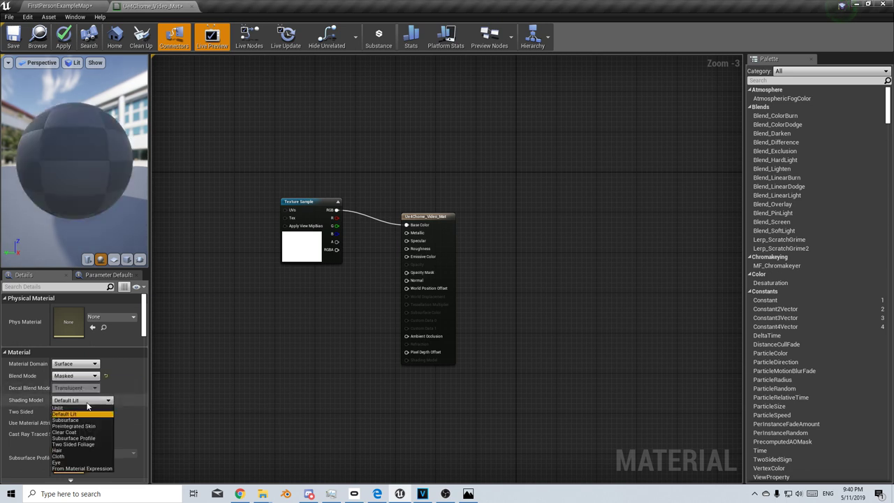
left_click(59, 408)
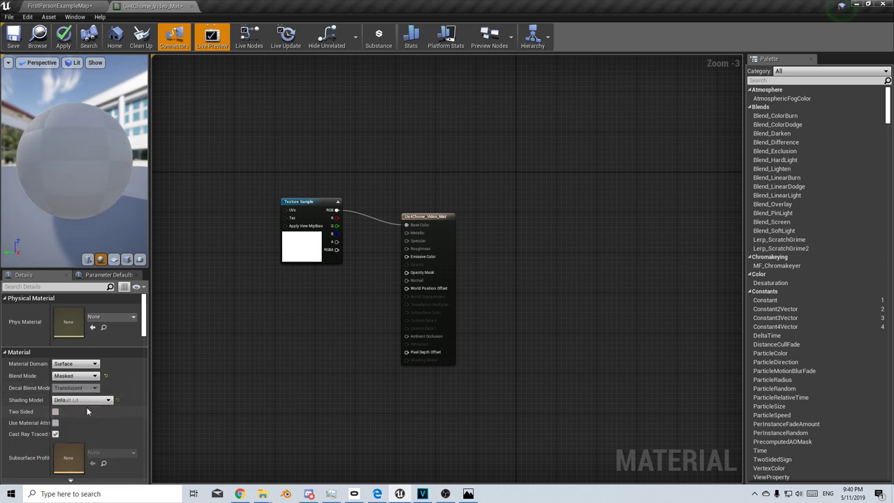
left_click_drag(337, 210, 406, 257)
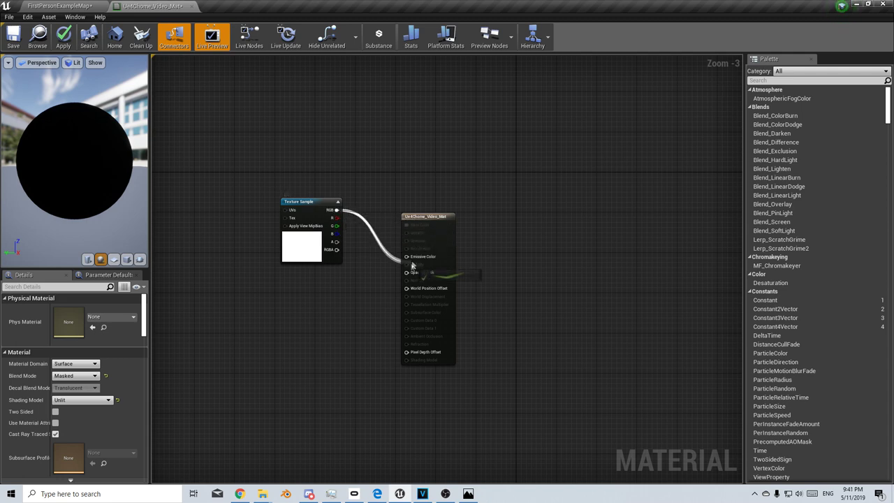
left_click_drag(422, 217, 498, 192)
Add a Chroma_Key_Alpha node fed by the texture, with Raw Comparison driving Opacity Mask
scroll(457, 208, "up", 3)
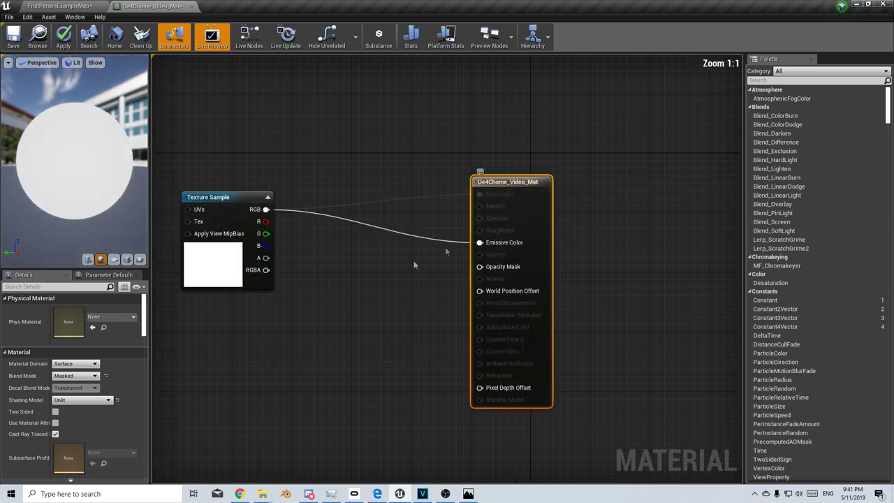
right_click(303, 147)
type("chrome")
key("BackSpace")
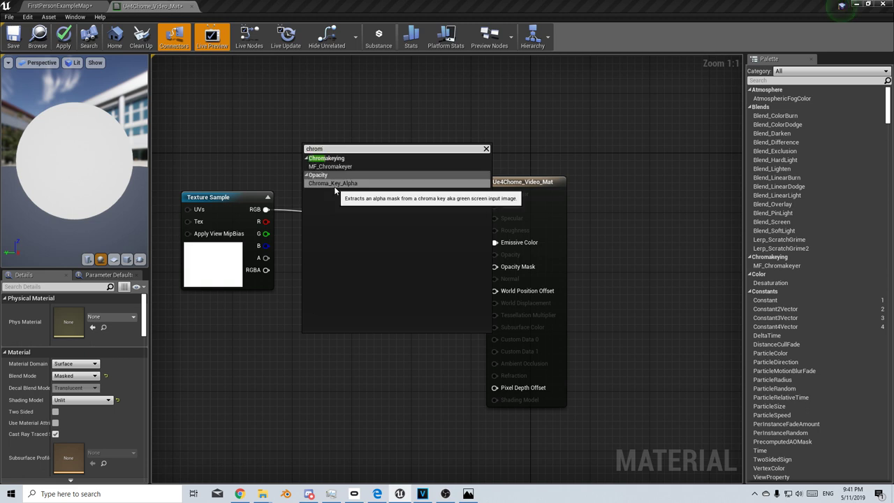
left_click(336, 186)
left_click_drag(266, 210, 309, 364)
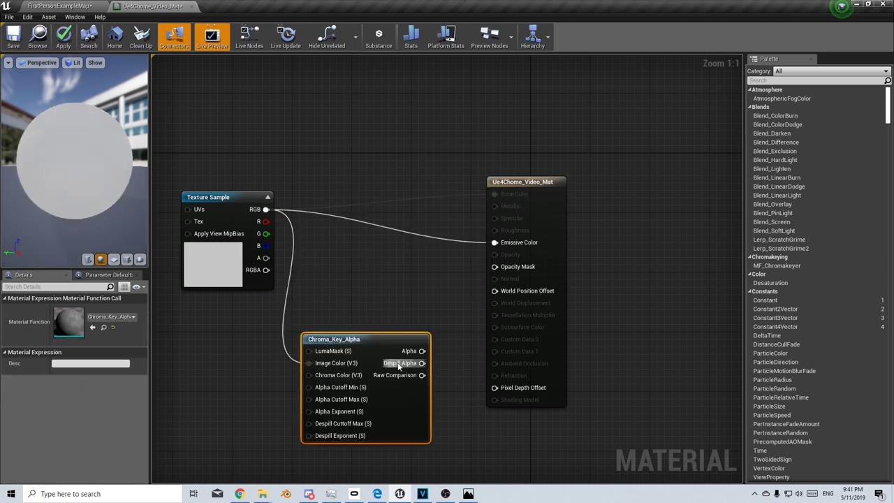
left_click_drag(422, 375, 503, 274)
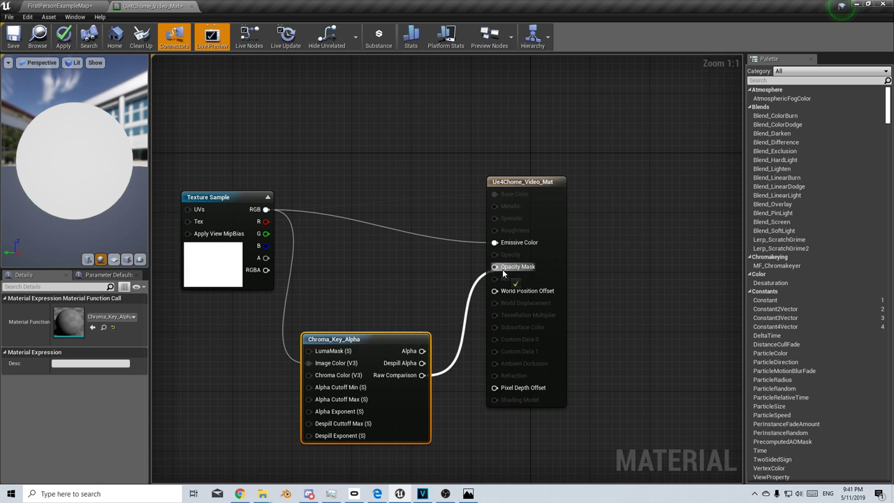
left_click_drag(331, 442, 338, 419)
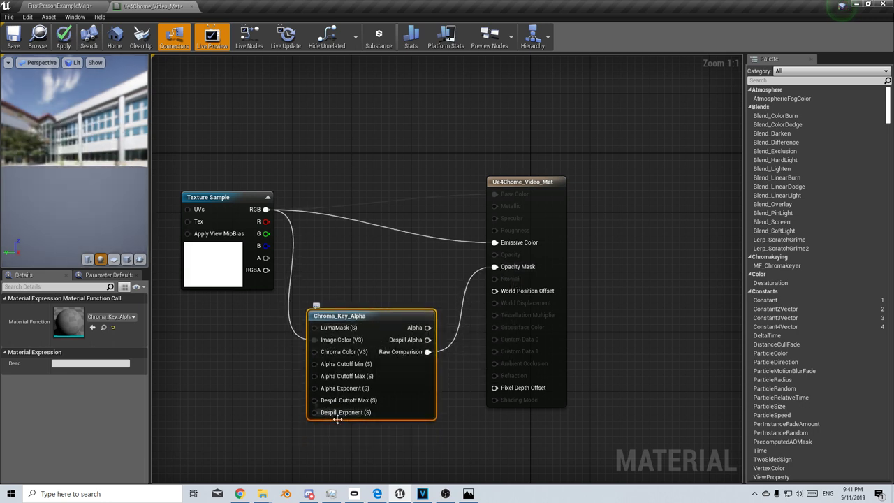
left_click(252, 356)
Add a green Constant3Vector as the Chroma Color key
right_click(236, 357)
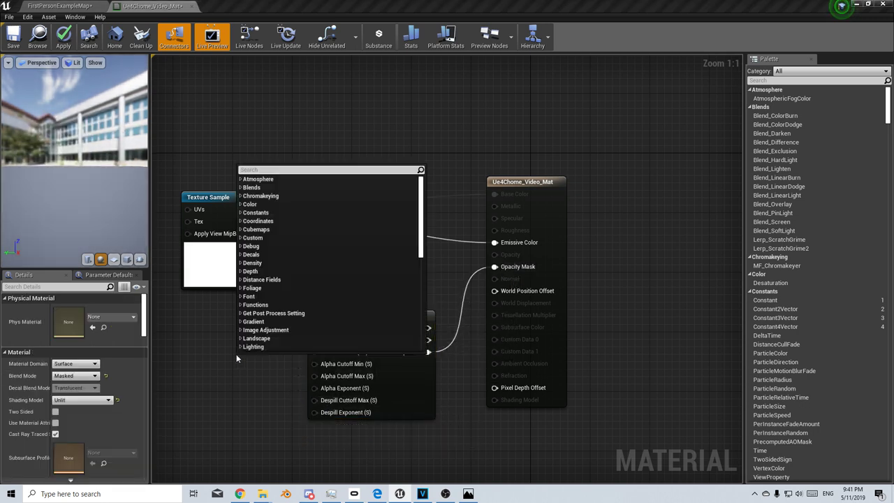
type("const")
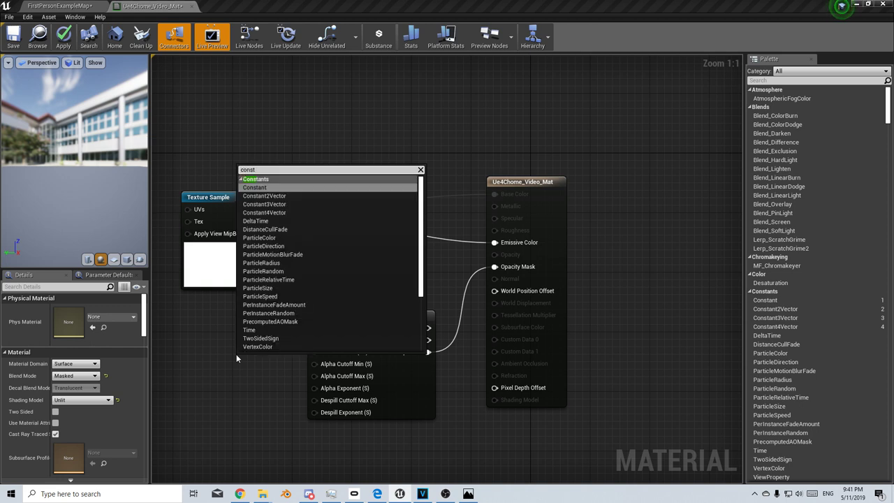
key("Down")
key("Down")
key("Return")
left_click_drag(224, 343, 315, 352)
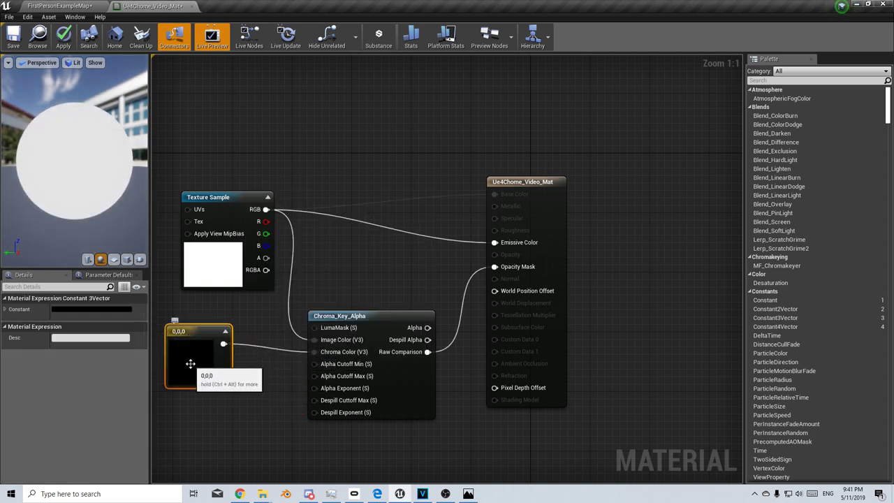
double_click(190, 364)
left_click(232, 350)
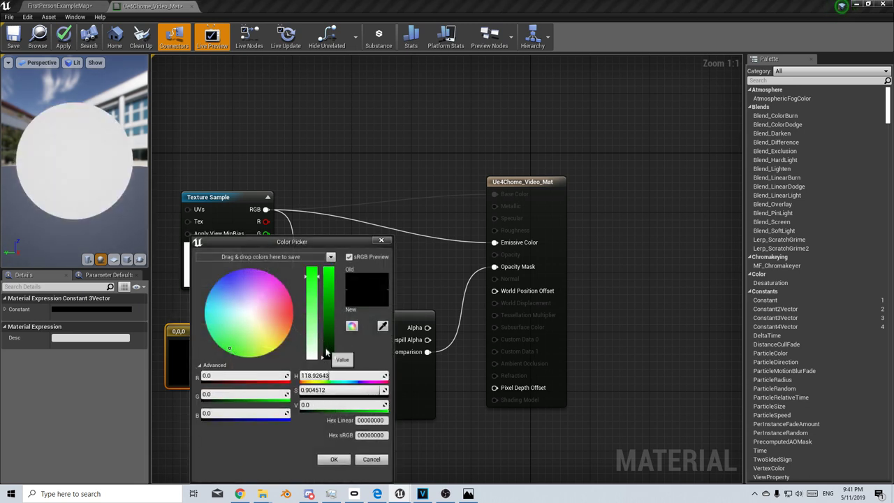
left_click_drag(326, 353, 333, 329)
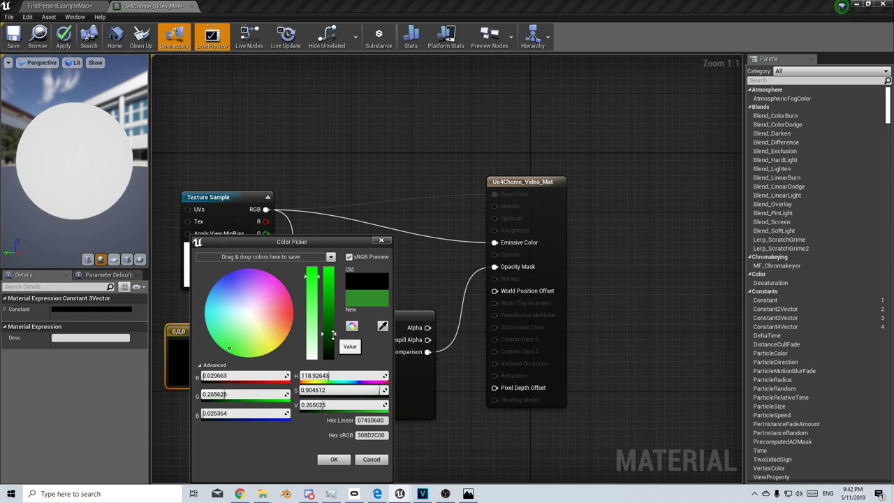
left_click(336, 458)
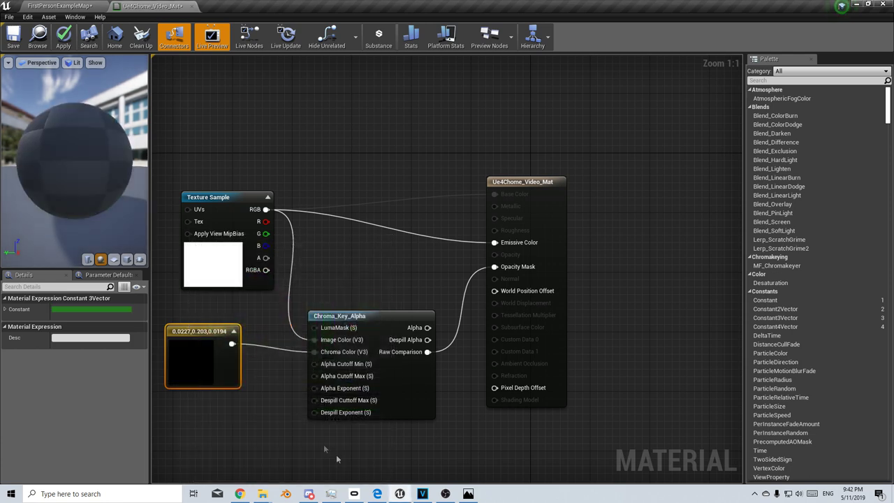
left_click(62, 6)
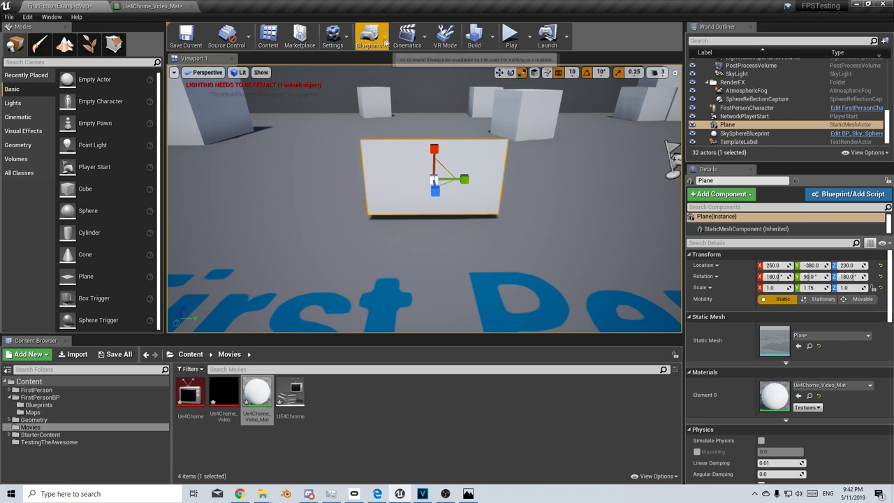
Convert the selected Plane actor into the BP_MoiveChrome blueprint in the Movies folder
left_click(386, 42)
left_click(413, 83)
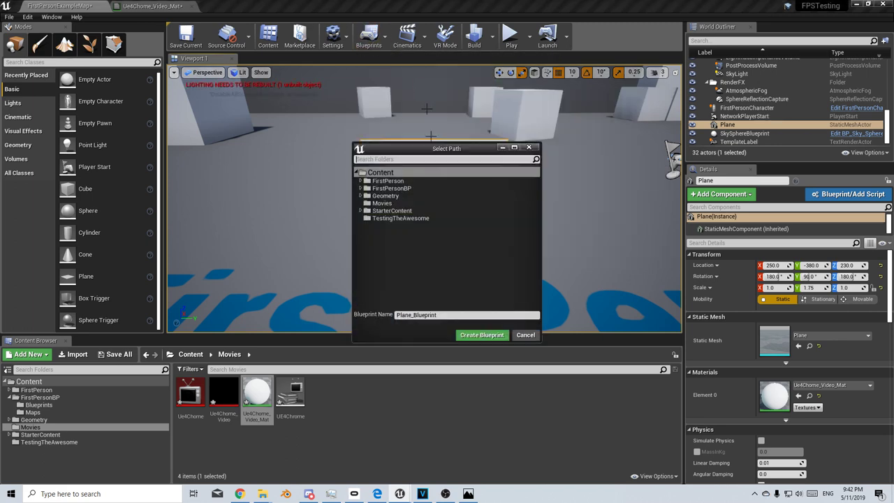
left_click(381, 203)
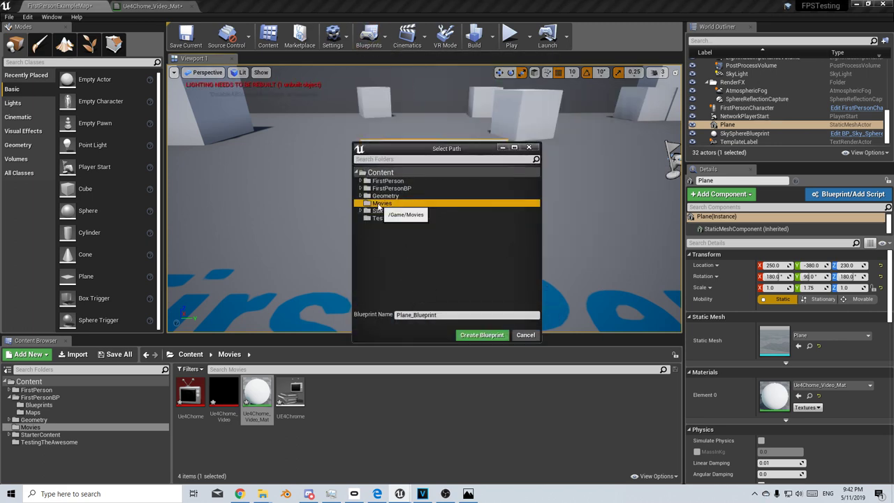
left_click(458, 316)
type("BP_MoiveChrome")
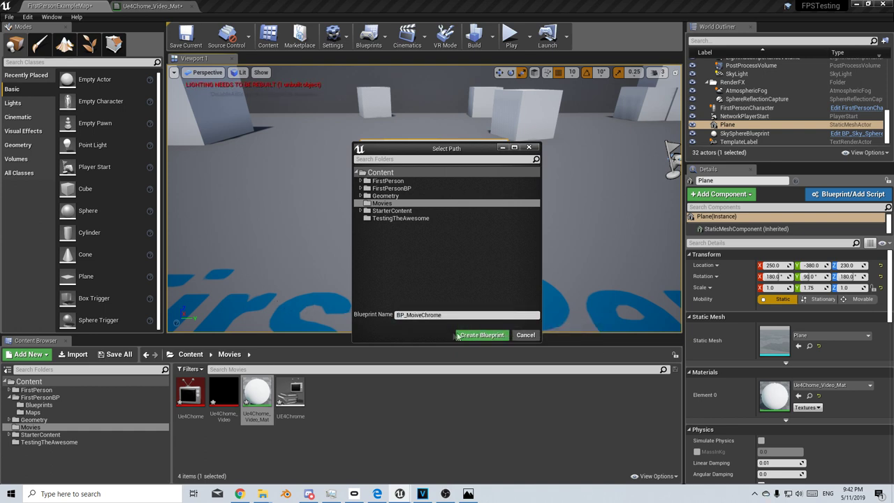
left_click(459, 336)
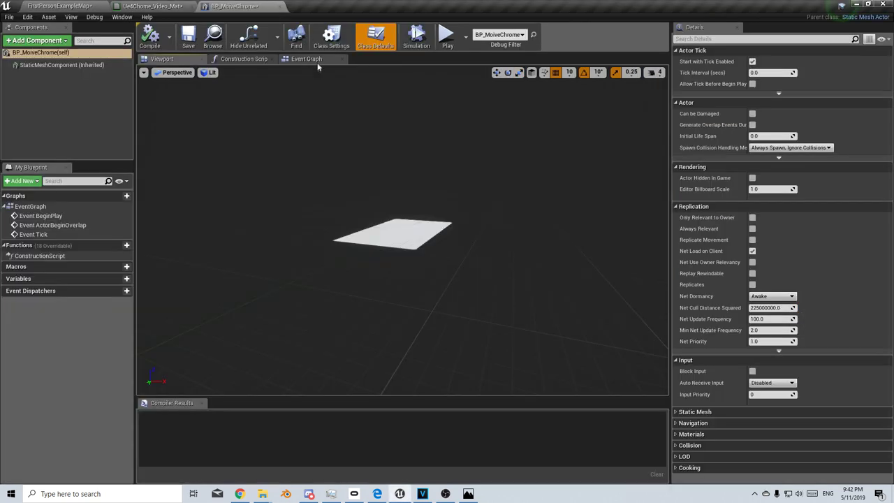
left_click(316, 60)
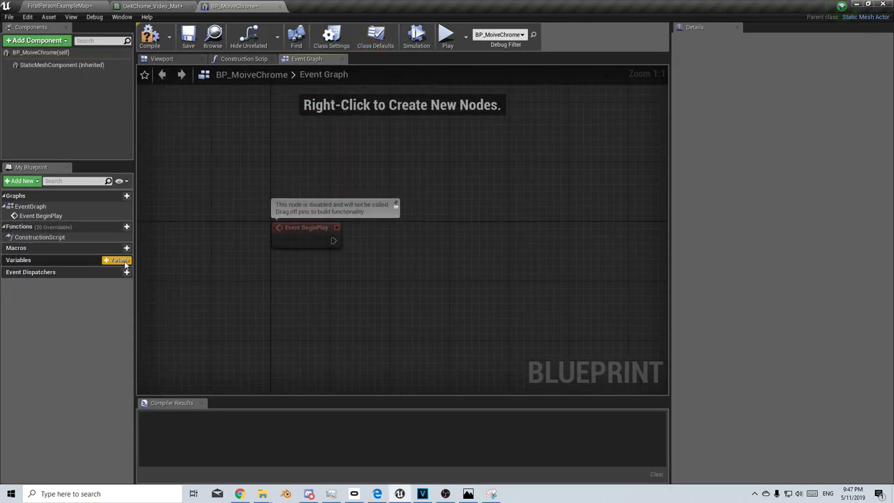
Add a blueprint variable MEdia of type Media Player object reference
left_click(112, 260)
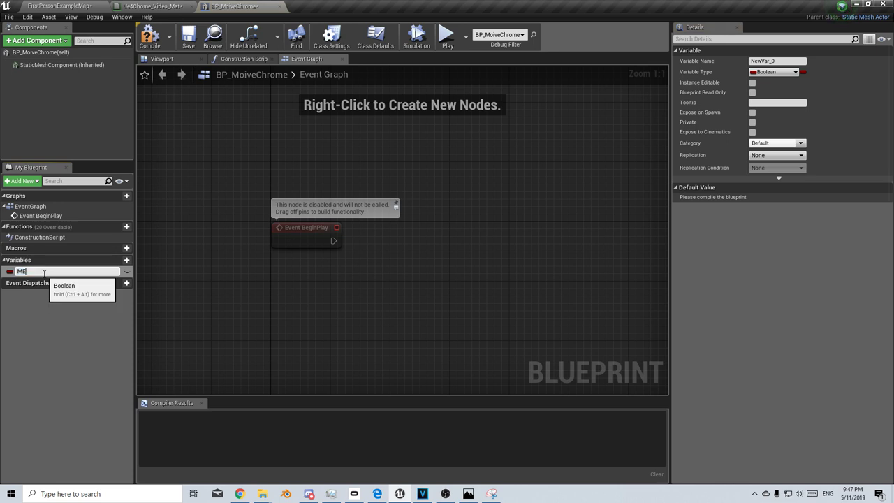
type("dia")
key("Return")
left_click(773, 72)
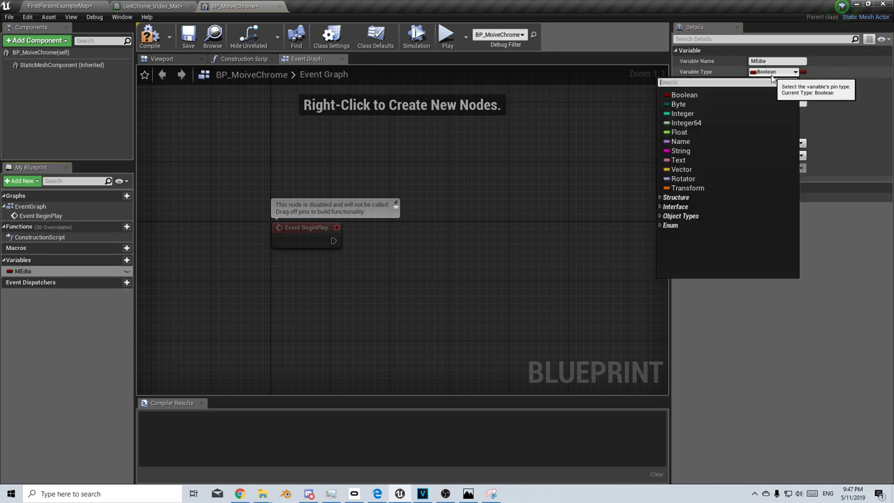
type("media")
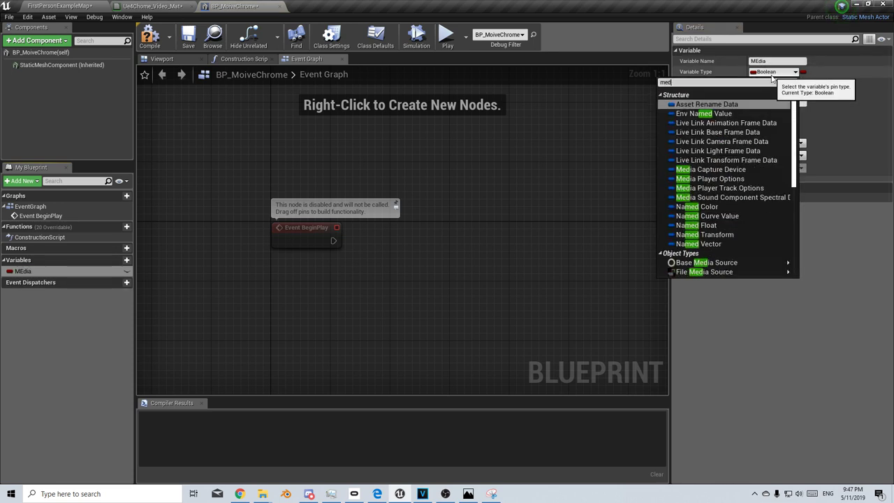
mouse_move(739, 175)
left_click(828, 180)
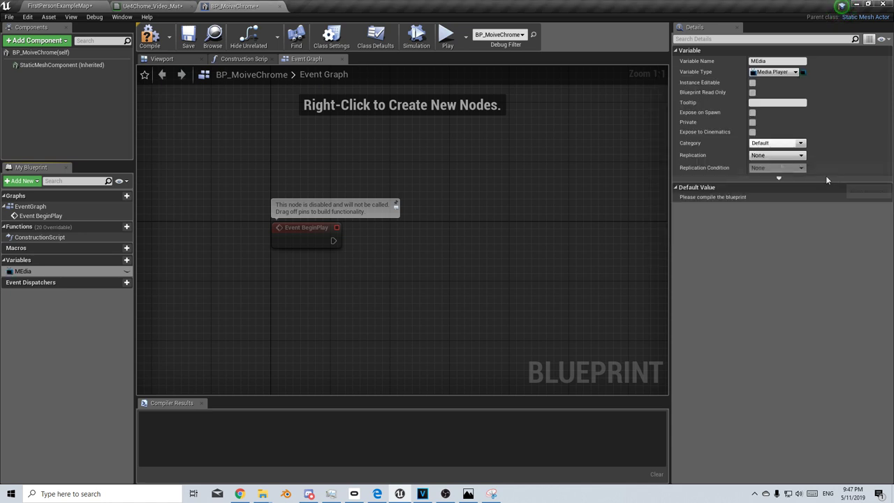
Compile, set MEdia's default value to Ue4Chome, and place a MEdia getter in the graph
left_click(149, 35)
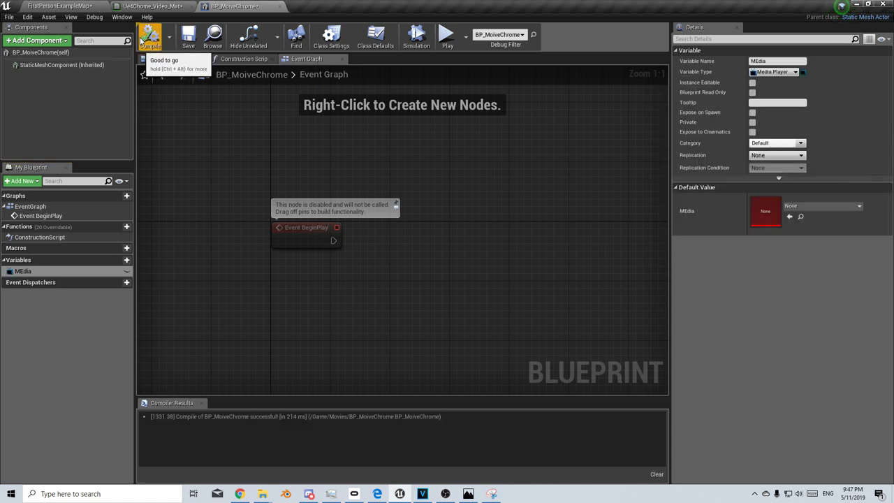
left_click(810, 207)
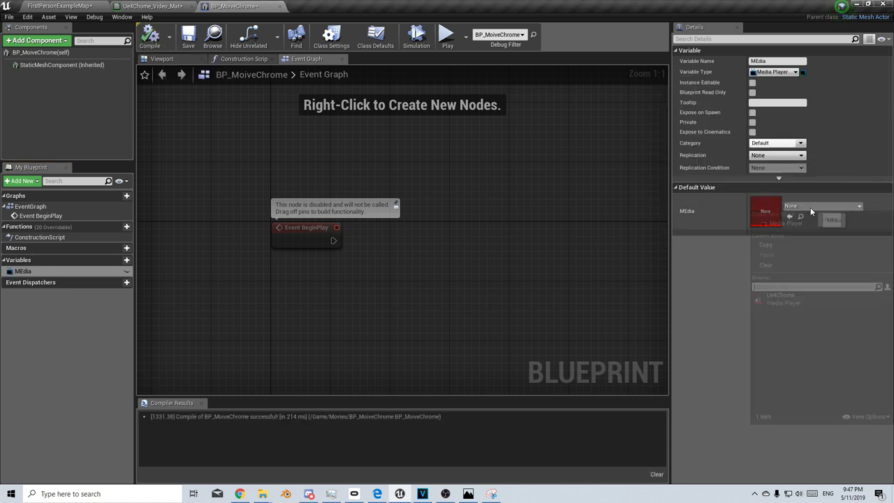
left_click(803, 301)
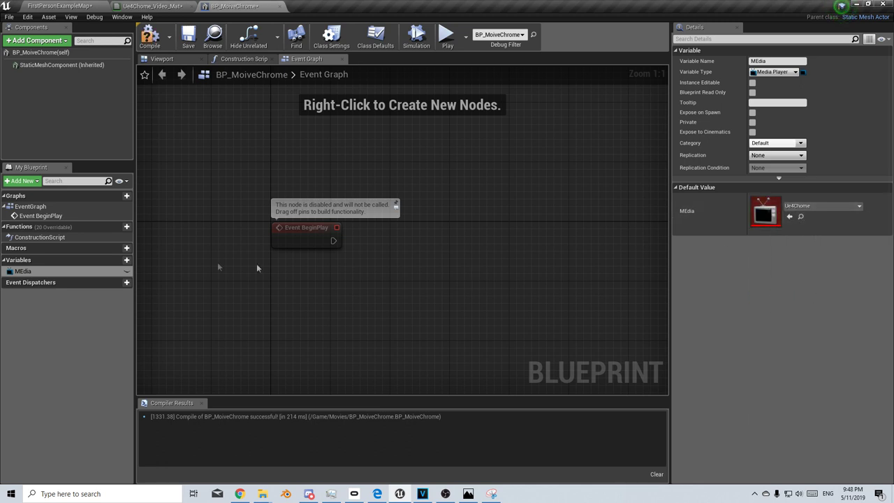
mouse_move(23, 271)
left_mouse_down("ctrl")
mouse_move(301, 183)
mouse_move(419, 241)
left_mouse_up("ctrl")
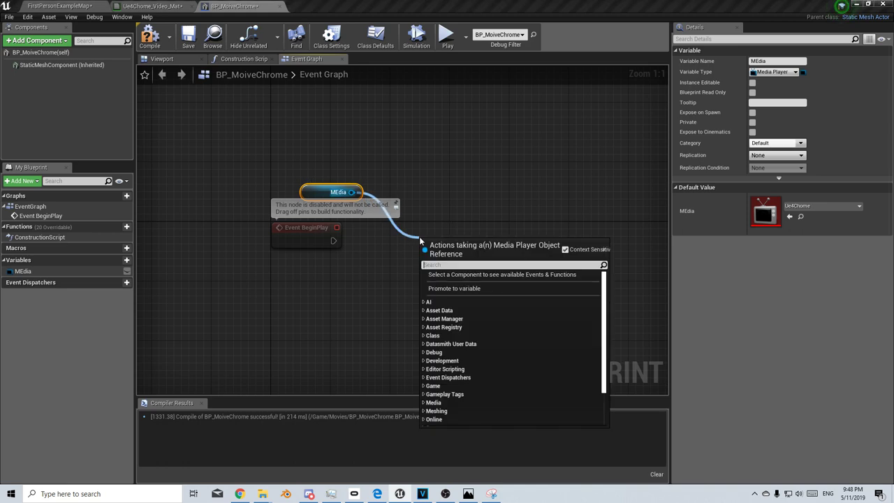
Run an Open Source node with UE4Chrome as the source from Event BeginPlay
type("opens")
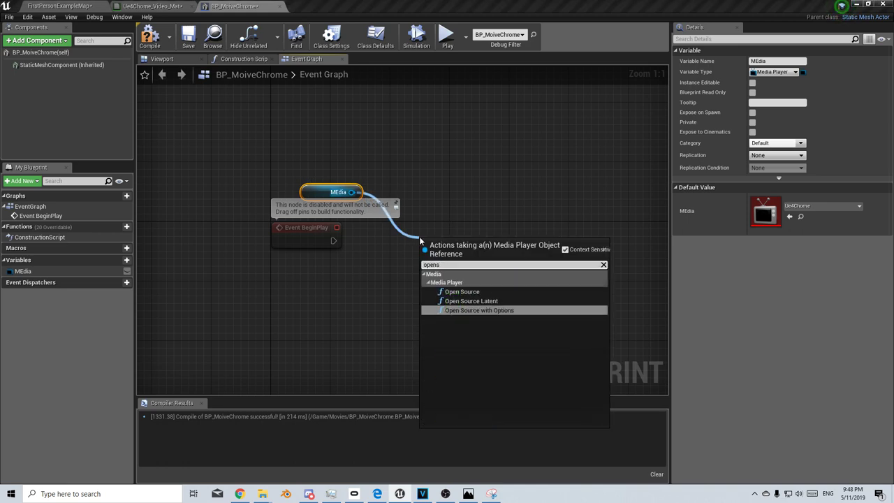
left_click(498, 292)
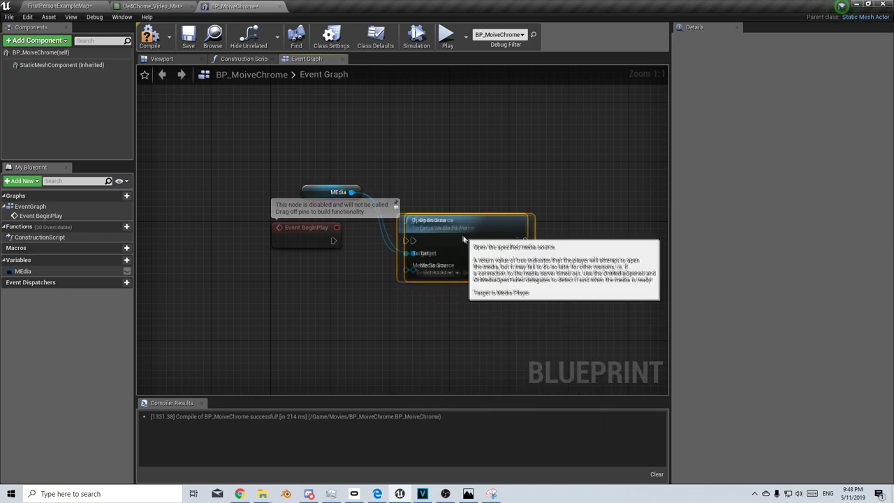
left_click_drag(333, 240, 332, 241)
left_click_drag(413, 240, 413, 240)
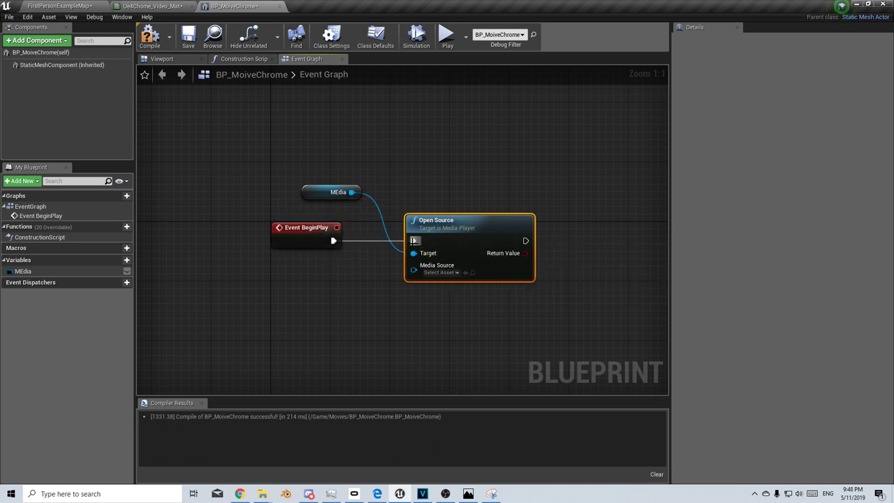
left_click(440, 272)
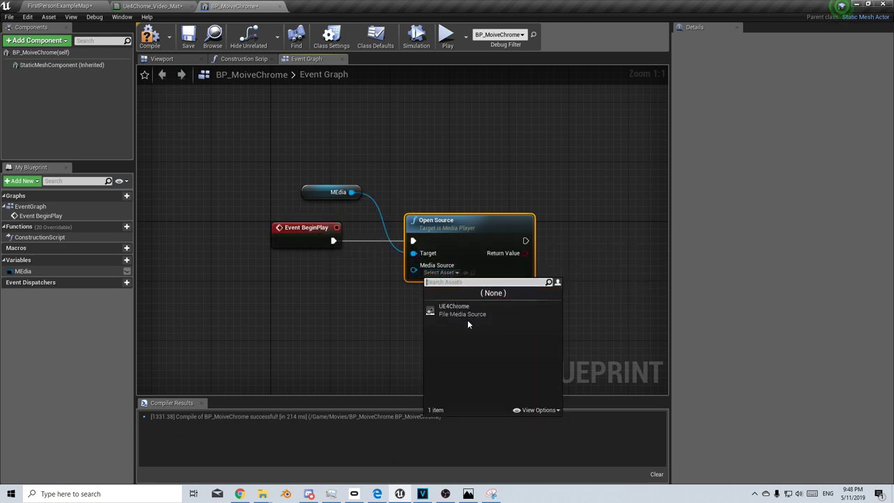
left_click(468, 314)
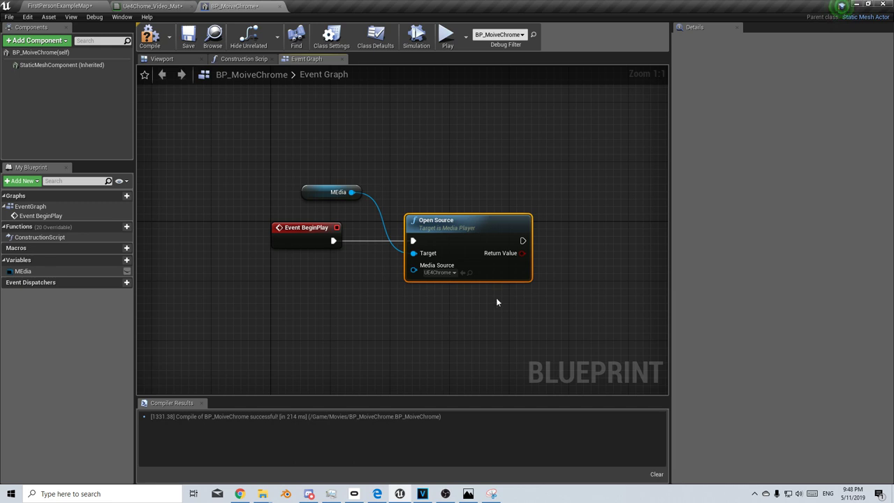
right_click_drag(497, 302, 420, 302)
Chain a Play node after Open Source, targeting the MEdia player
left_click_drag(444, 241, 513, 250)
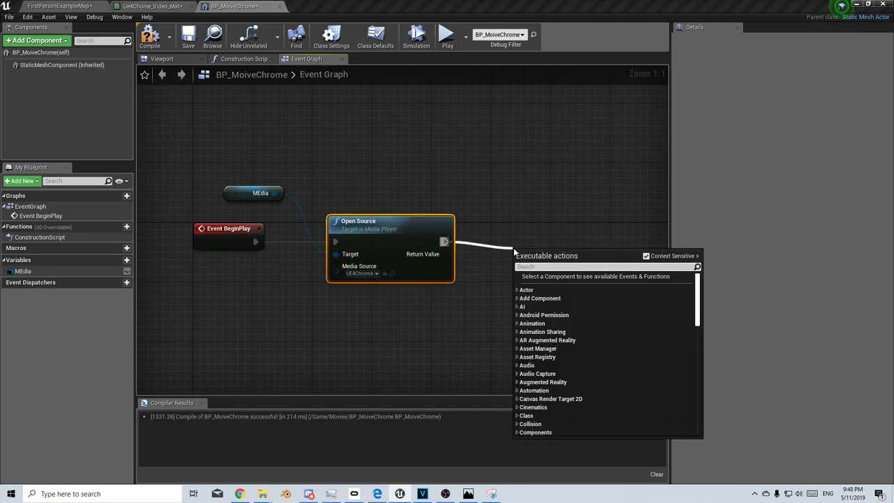
type("play")
left_click(552, 352)
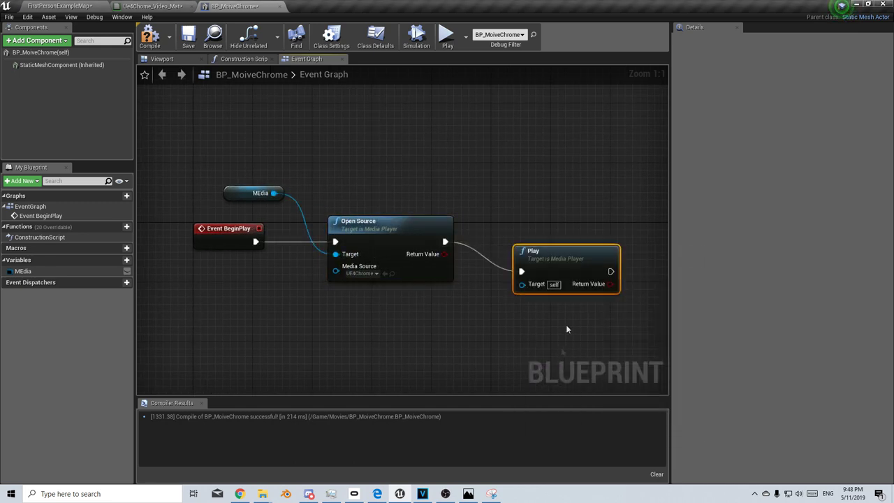
left_click_drag(569, 258, 568, 234)
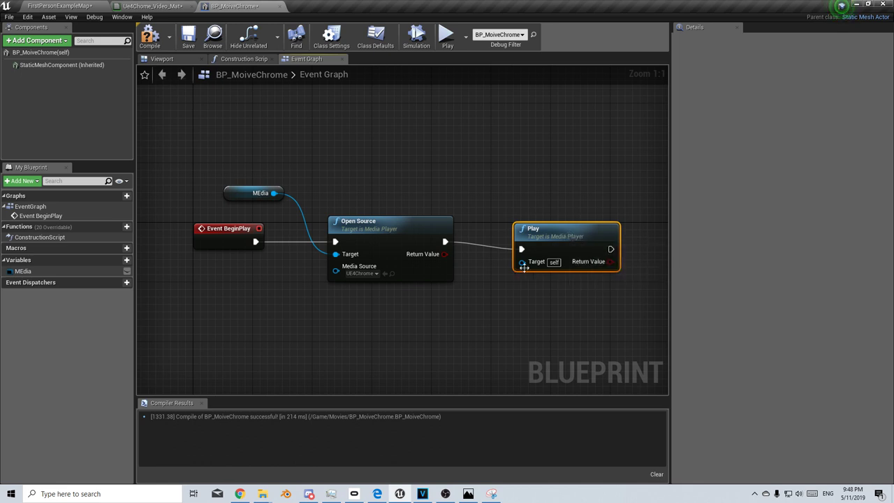
left_click_drag(521, 262, 274, 193)
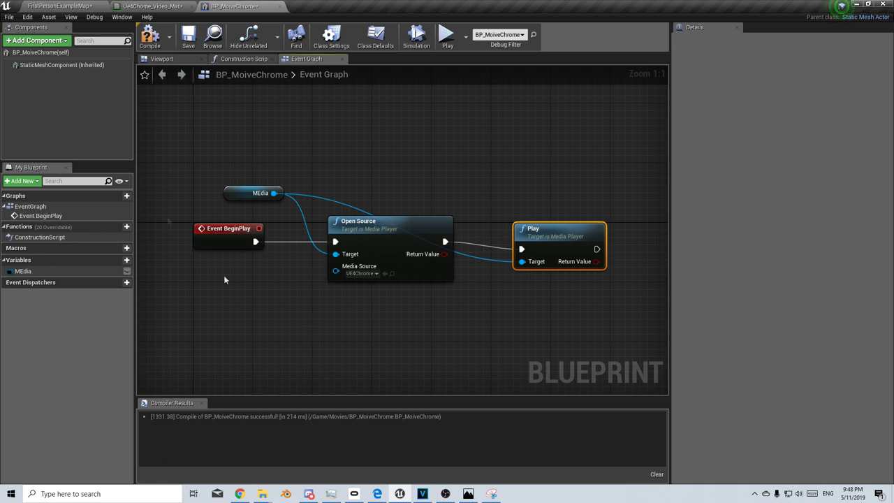
left_click(60, 42)
Add a MediaSound component with Media Player set to Ue4Chome, then go back to FirstPersonExampleMap
type("media")
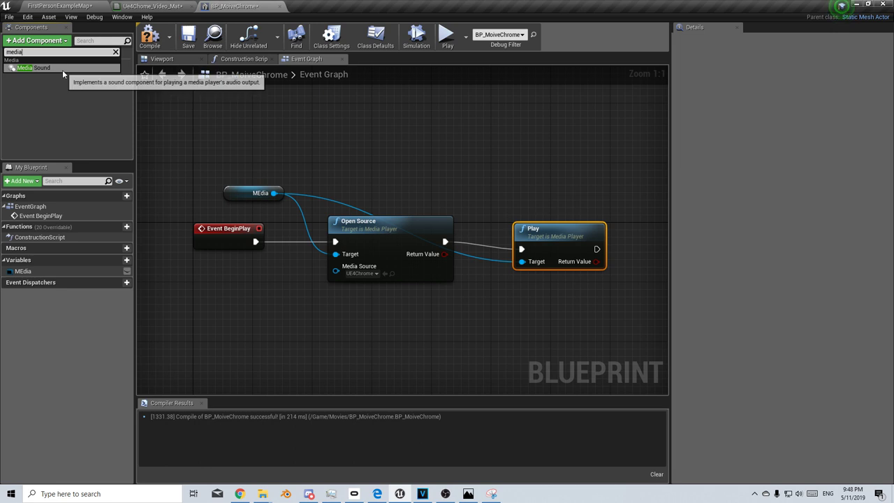
left_click(63, 69)
key("Return")
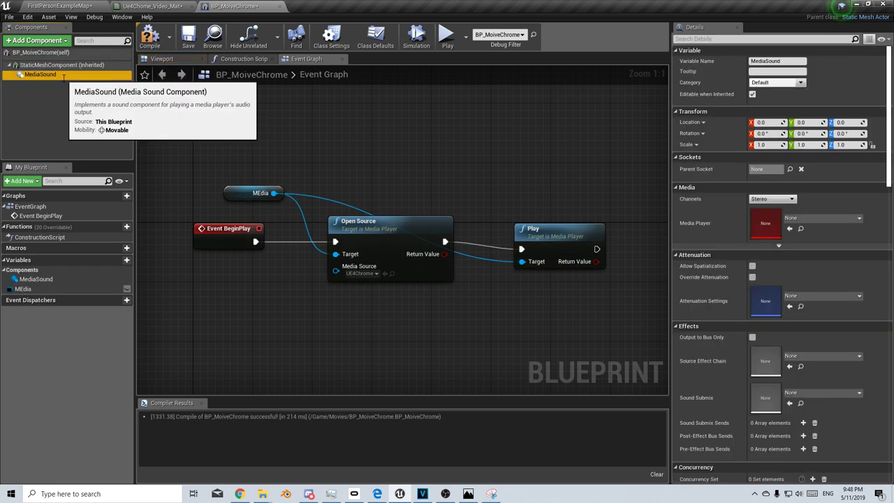
left_click(823, 218)
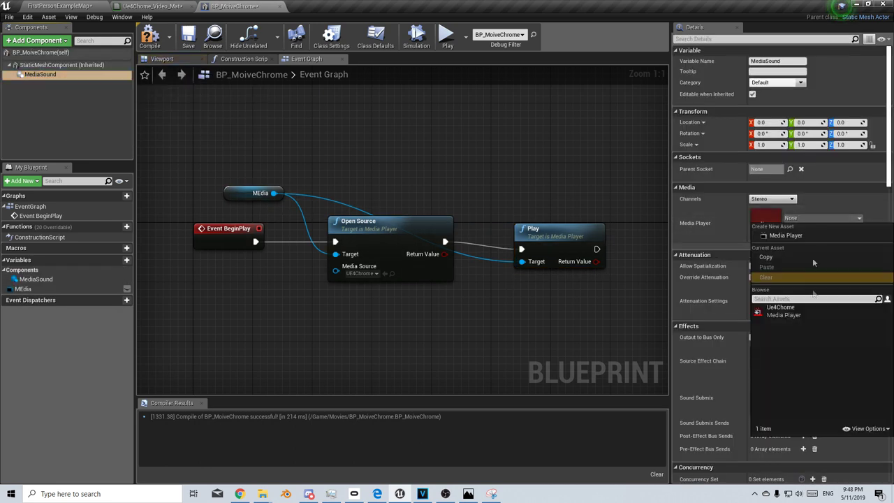
left_click(781, 315)
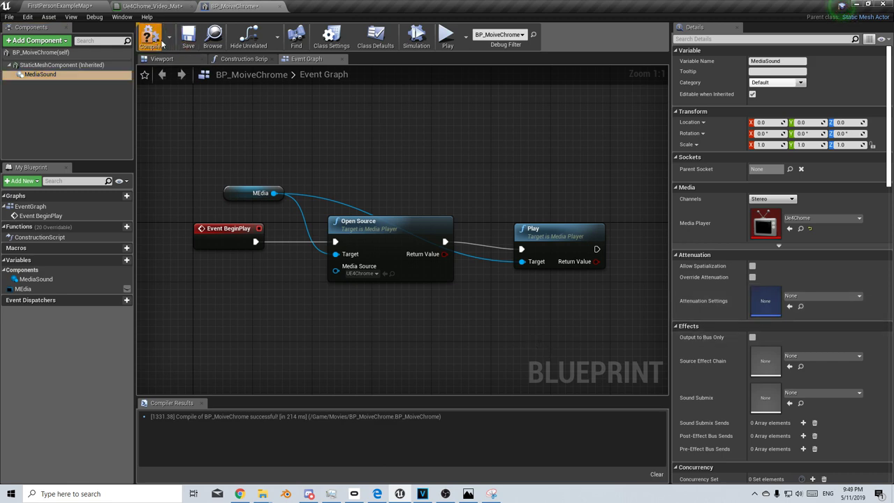
left_click(49, 5)
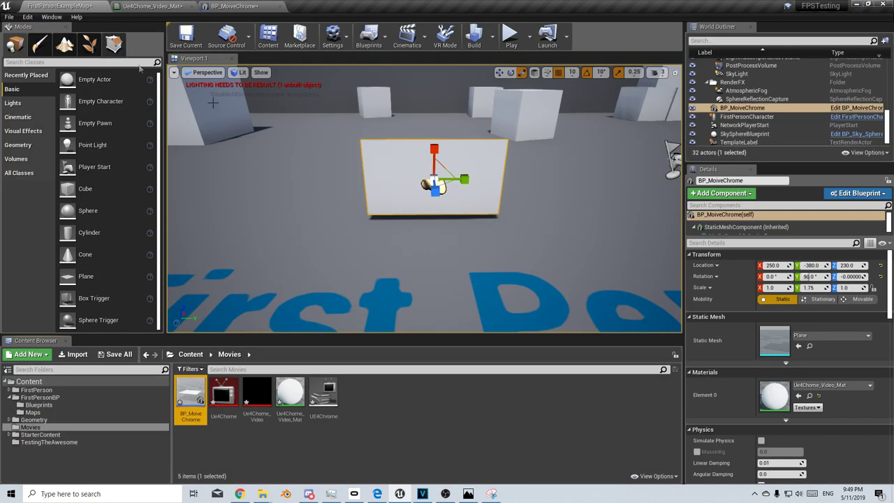
Play the level briefly to test the video plane, then stop the session
left_click(511, 36)
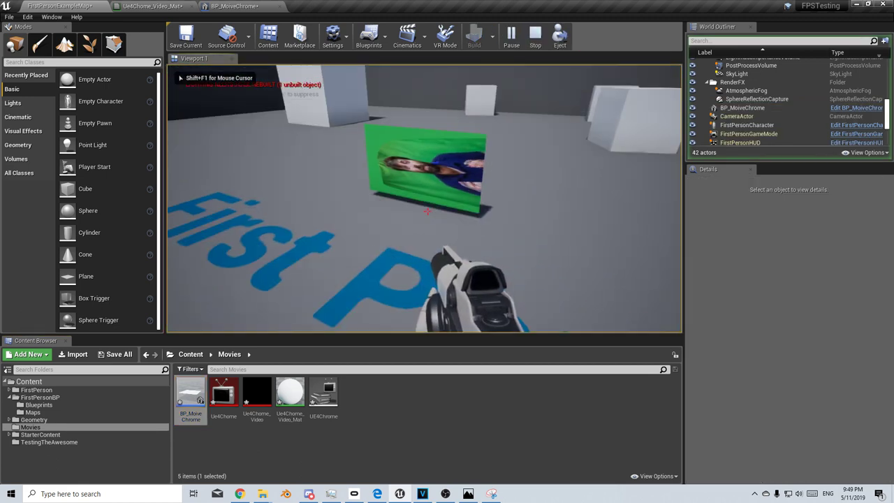
key("w")
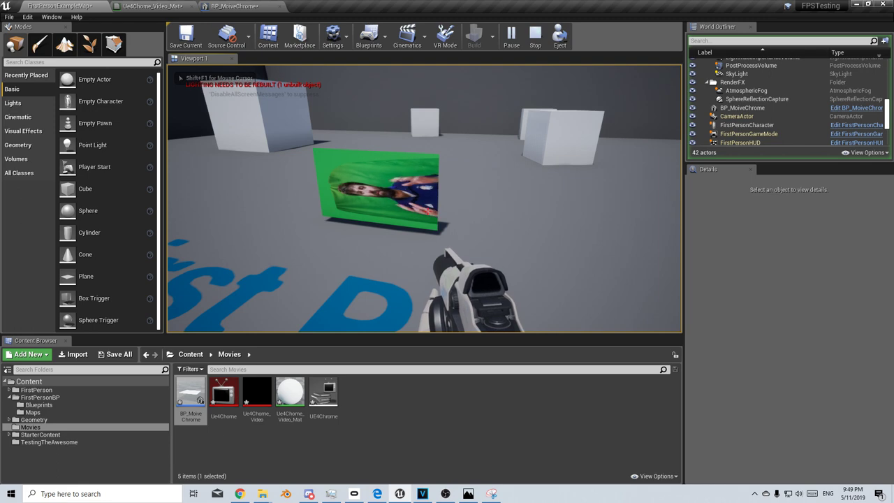
key("Escape")
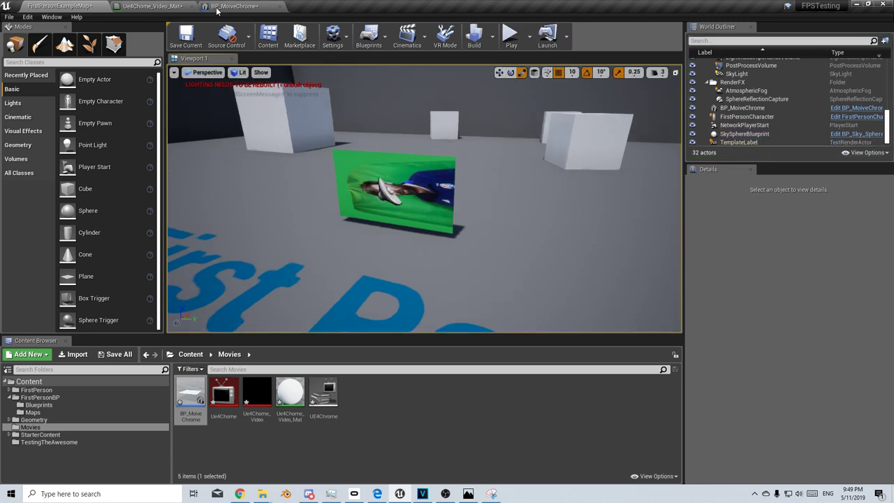
Rotate BP_MoiveChrome upright, scale it to 3.75 on X, and open Ue4Chome_Video_Mat
left_click(404, 169)
key("e")
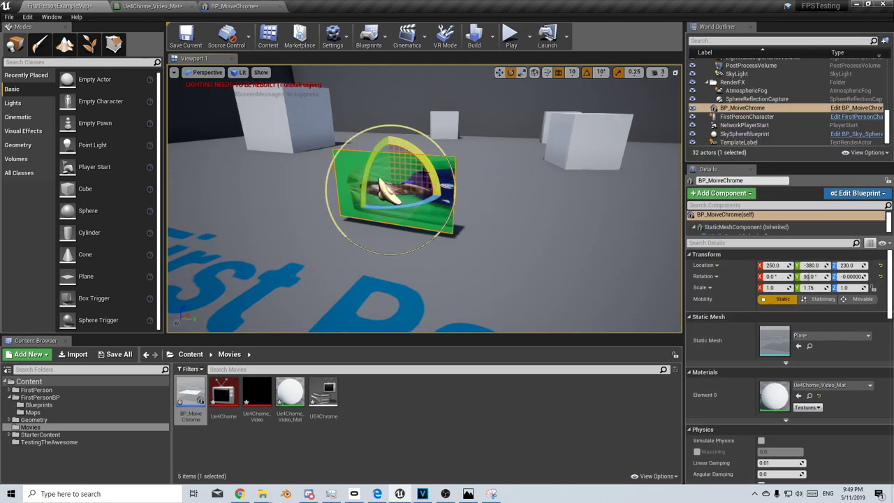
mouse_move(425, 173)
left_mouse_down()
mouse_move(440, 175)
mouse_move(442, 207)
left_mouse_up()
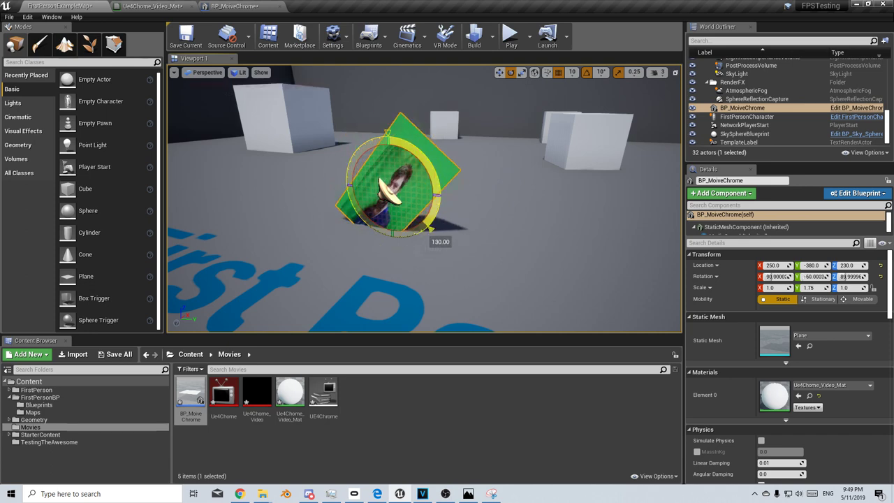
left_click_drag(443, 205, 415, 151)
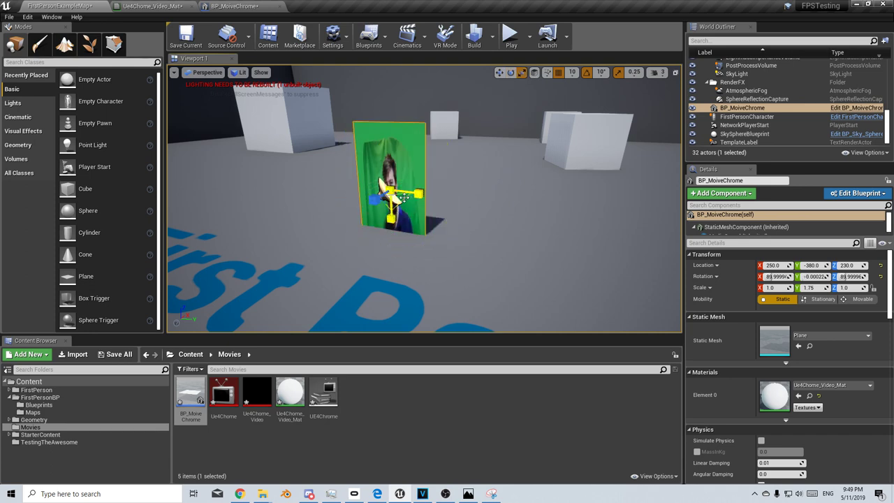
mouse_move(415, 151)
left_mouse_down()
mouse_move(383, 185)
mouse_move(395, 119)
left_mouse_up()
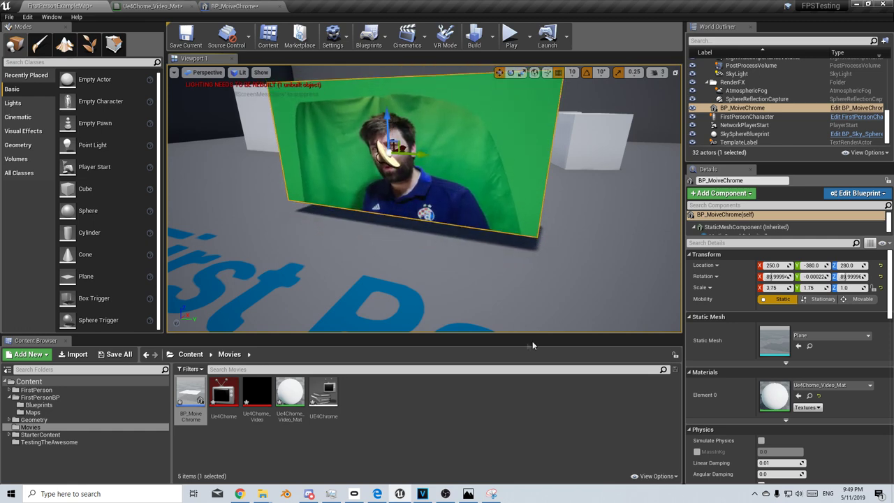
double_click(286, 389)
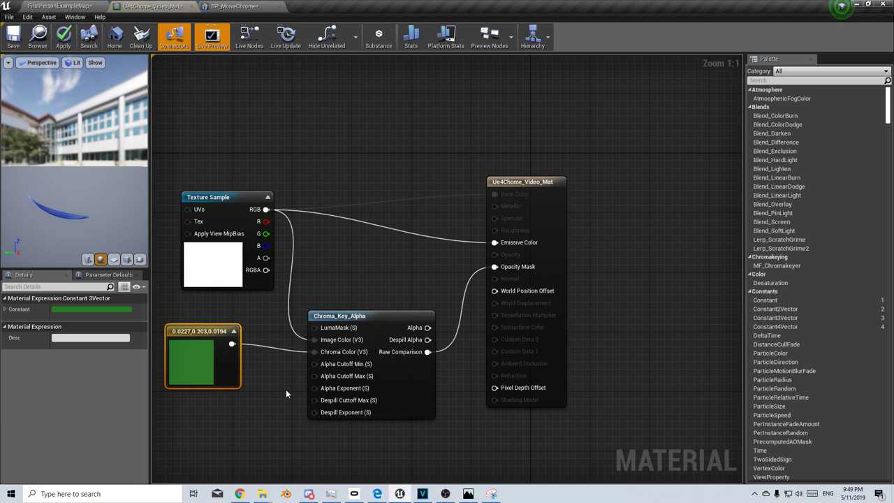
Set the Param key colour's saturation and value to 1.0, then play the level to test the key
left_click(271, 392)
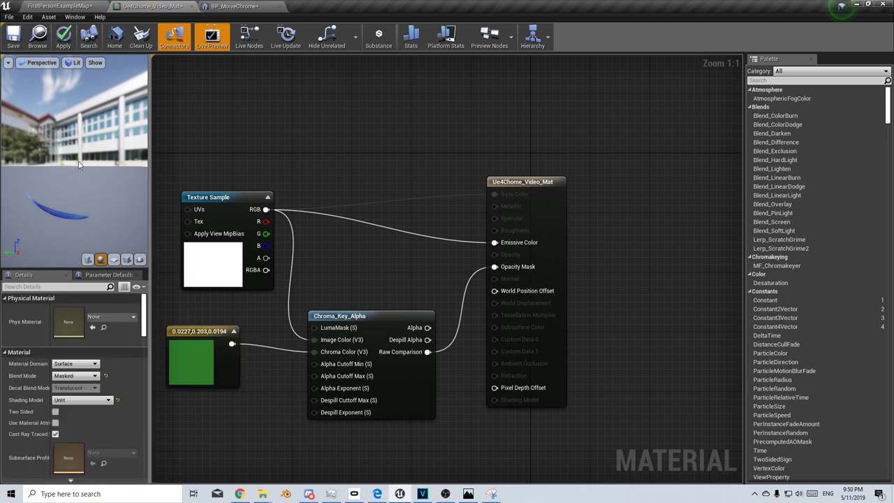
left_click_drag(54, 199, 80, 153)
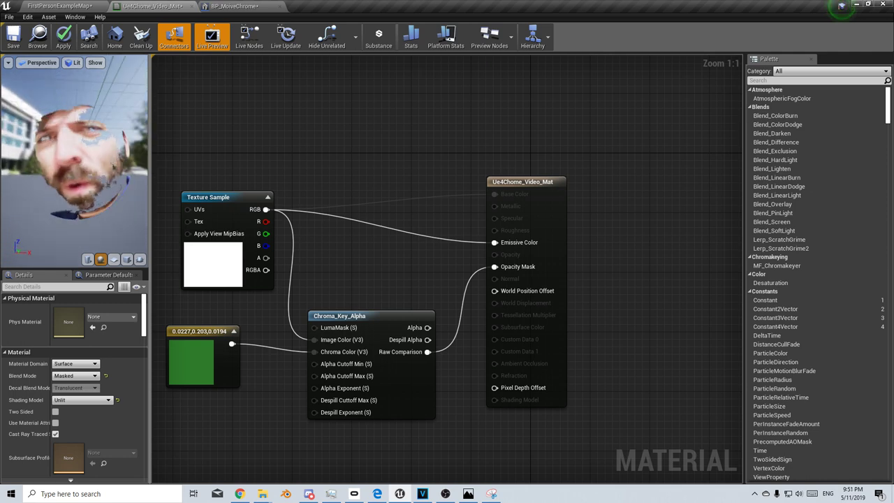
left_click(198, 362)
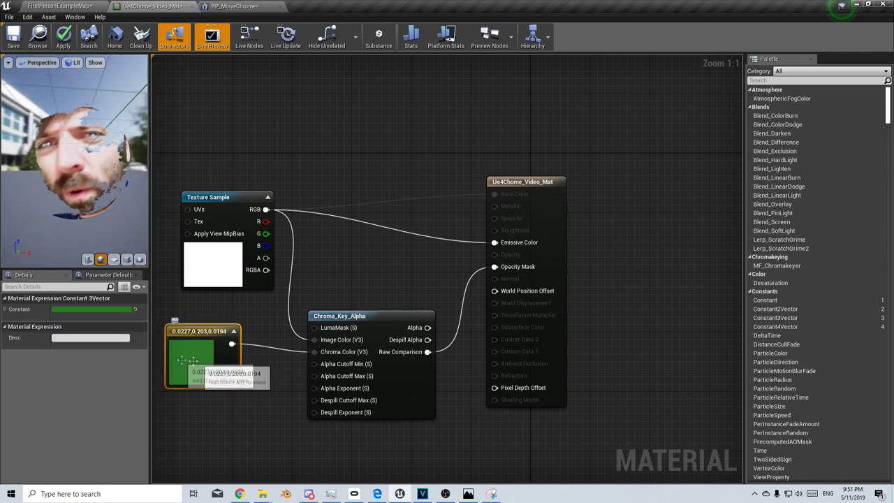
left_click(100, 309)
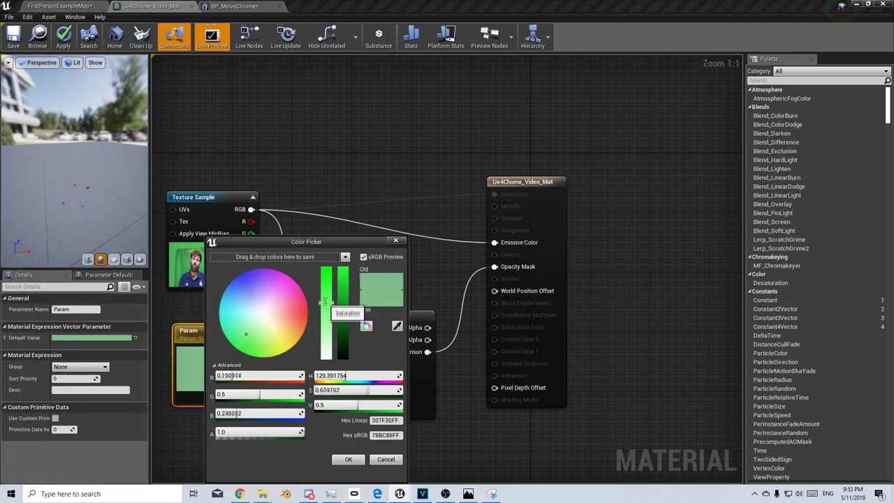
left_click_drag(325, 301, 326, 270)
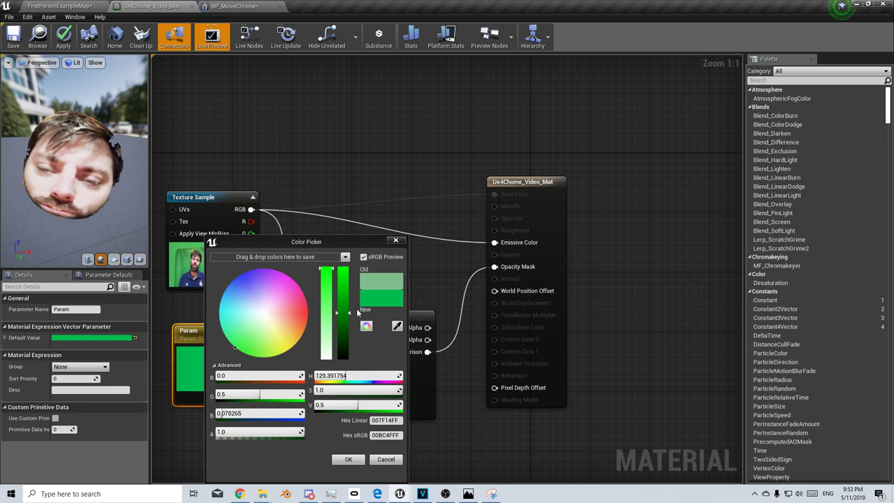
left_click_drag(343, 313, 343, 269)
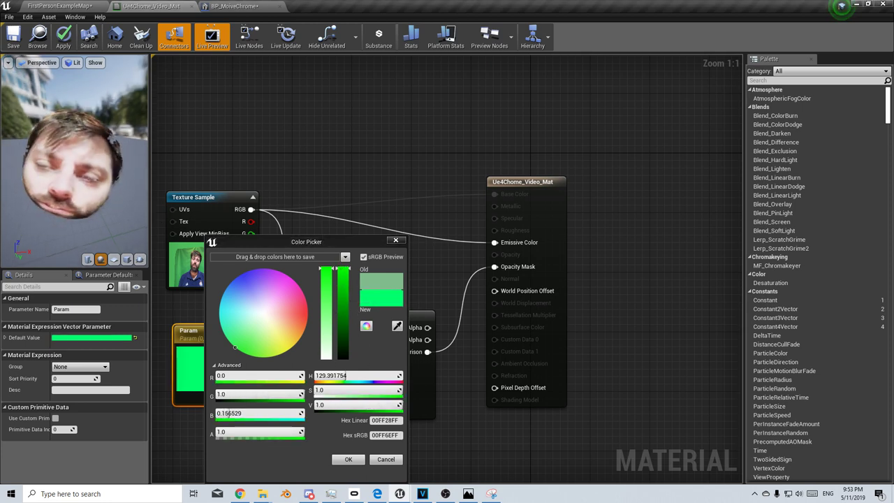
left_click(343, 460)
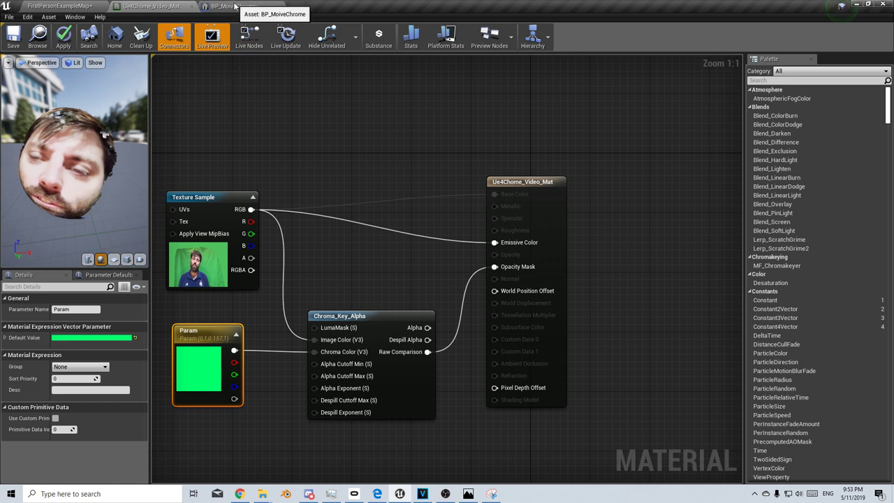
left_click(45, 6)
left_click(510, 35)
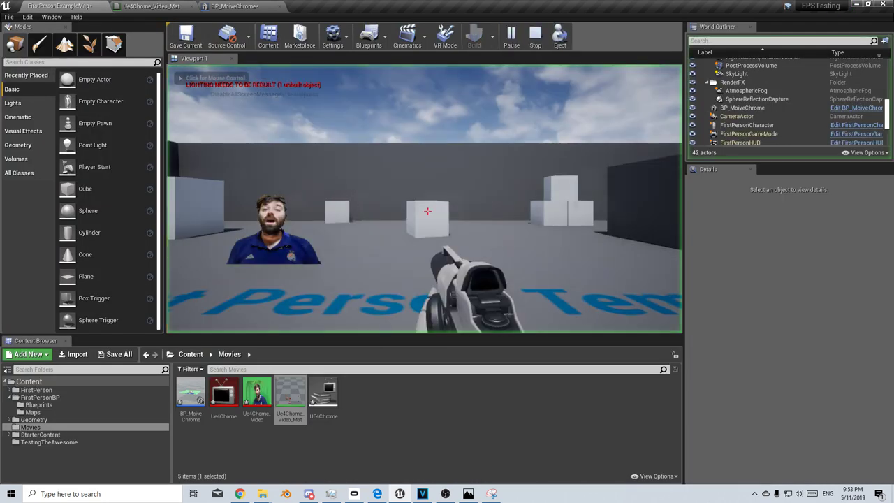
left_click(495, 242)
key("w")
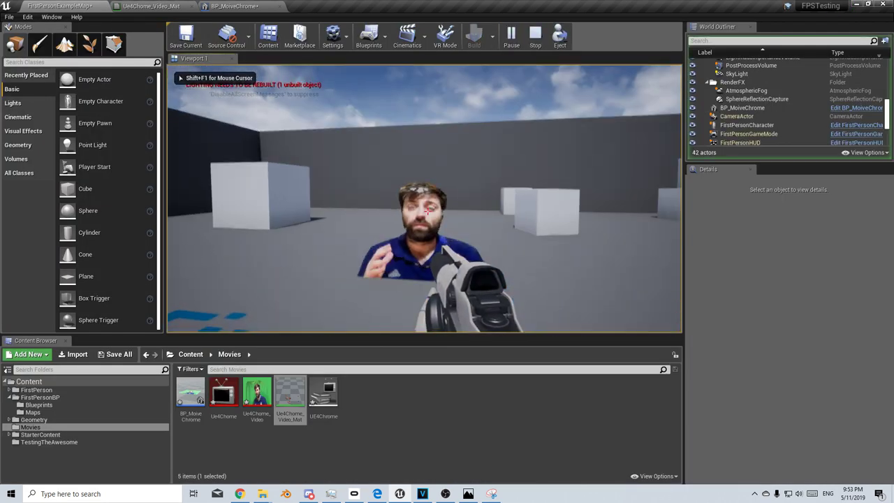
left_click(427, 210)
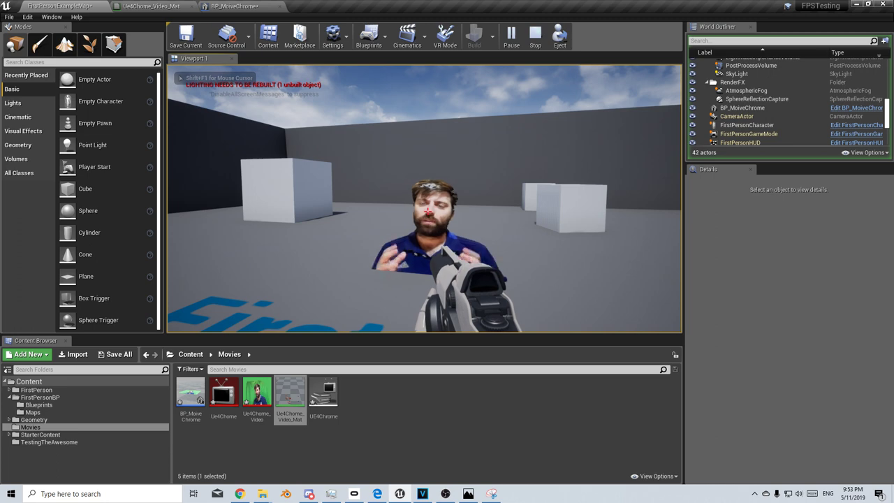
key("s")
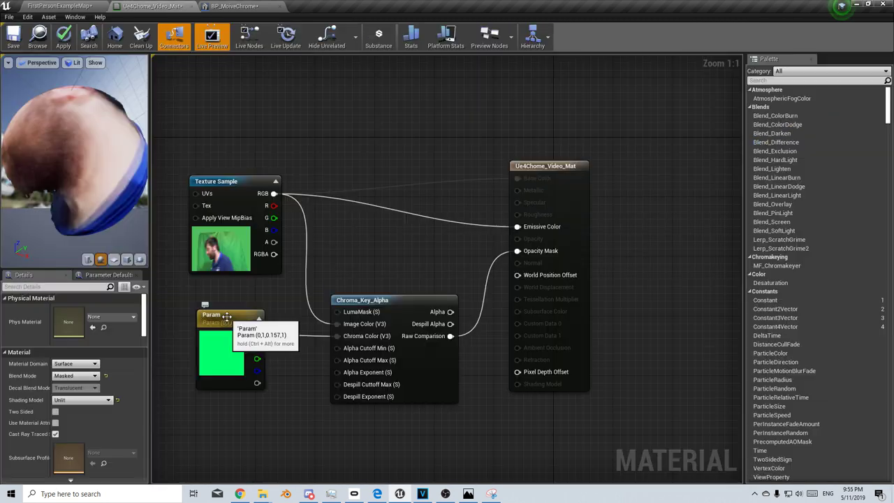